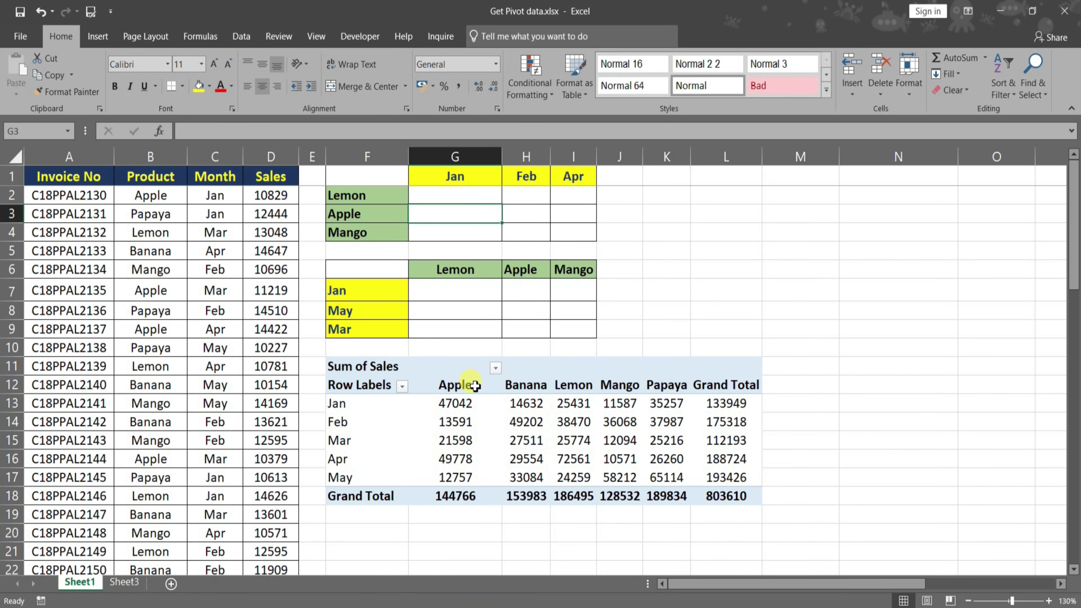
# Review the pivot's Jan row, the empty Lemon/Apple/Mango Jan cells and the invoice sales data.
pyautogui.moveTo(468, 387); pyautogui.dragTo(732, 402)
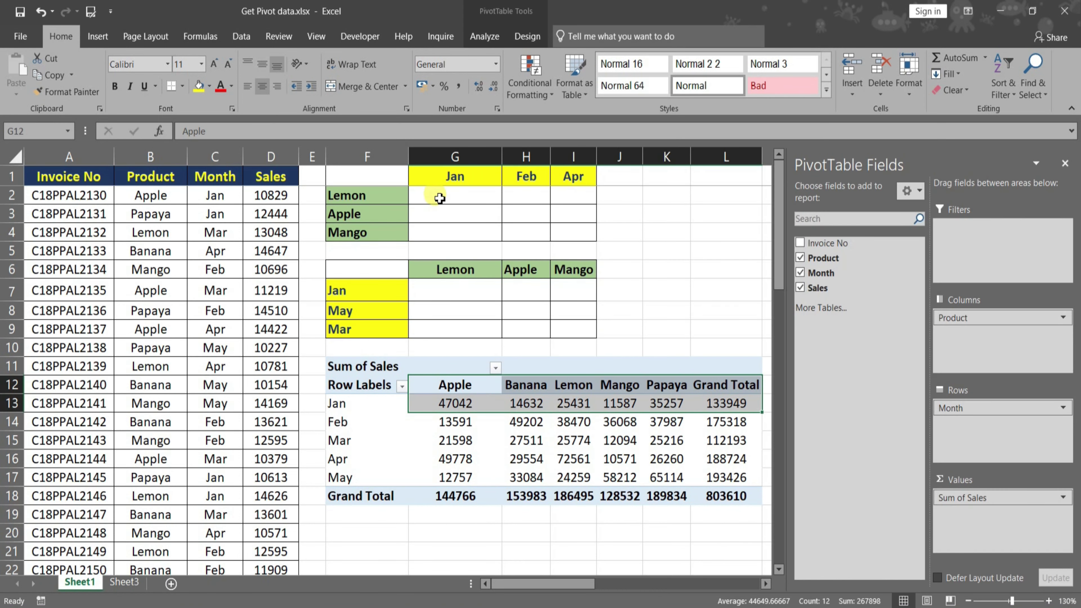
pyautogui.moveTo(433, 198); pyautogui.dragTo(441, 241)
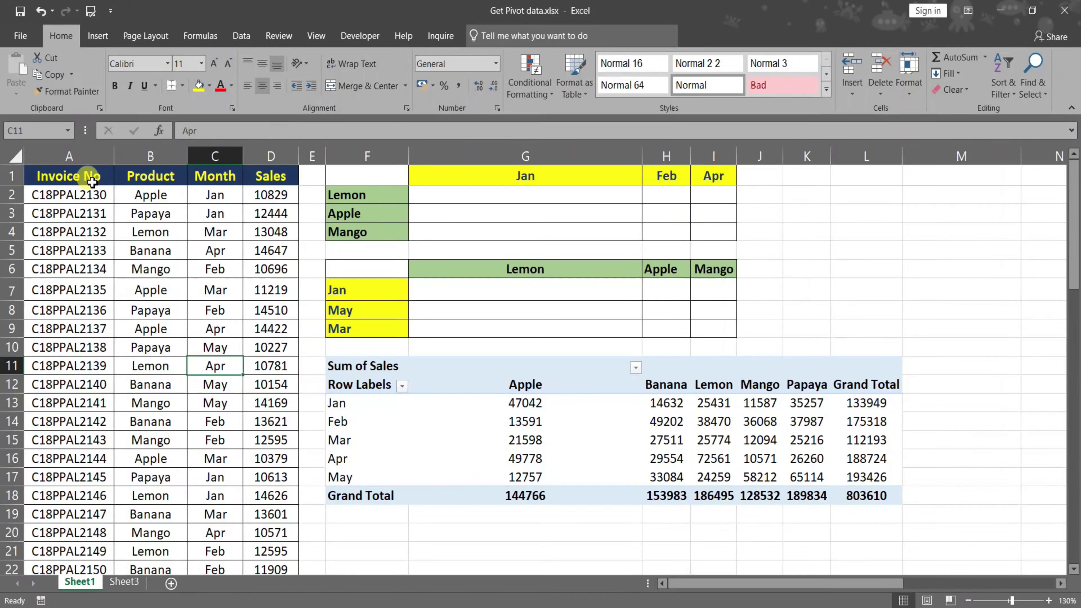
pyautogui.moveTo(92, 182); pyautogui.dragTo(271, 554)
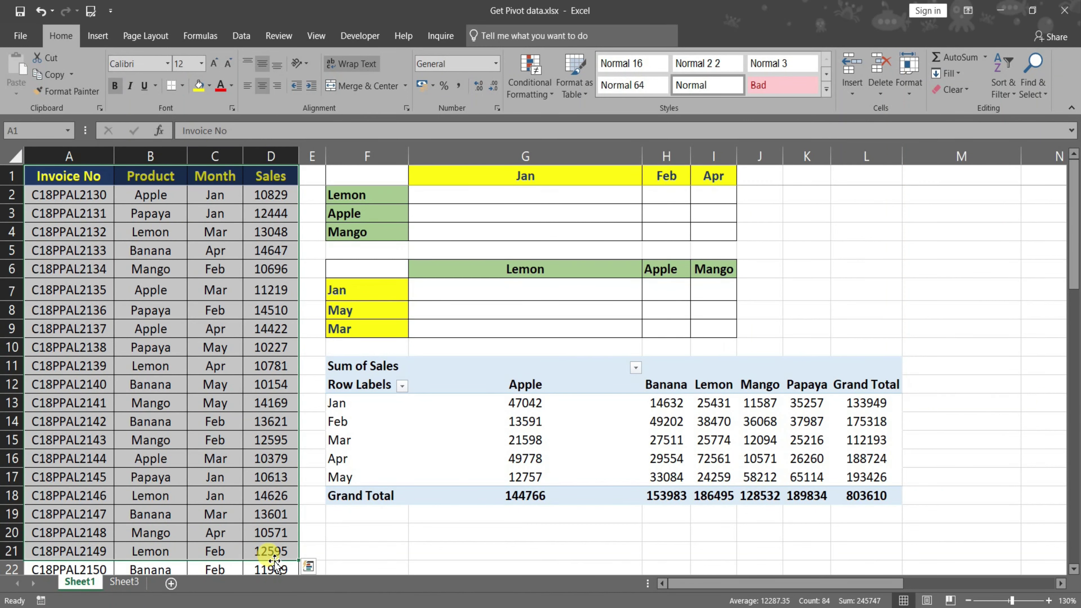
pyautogui.click(566, 454)
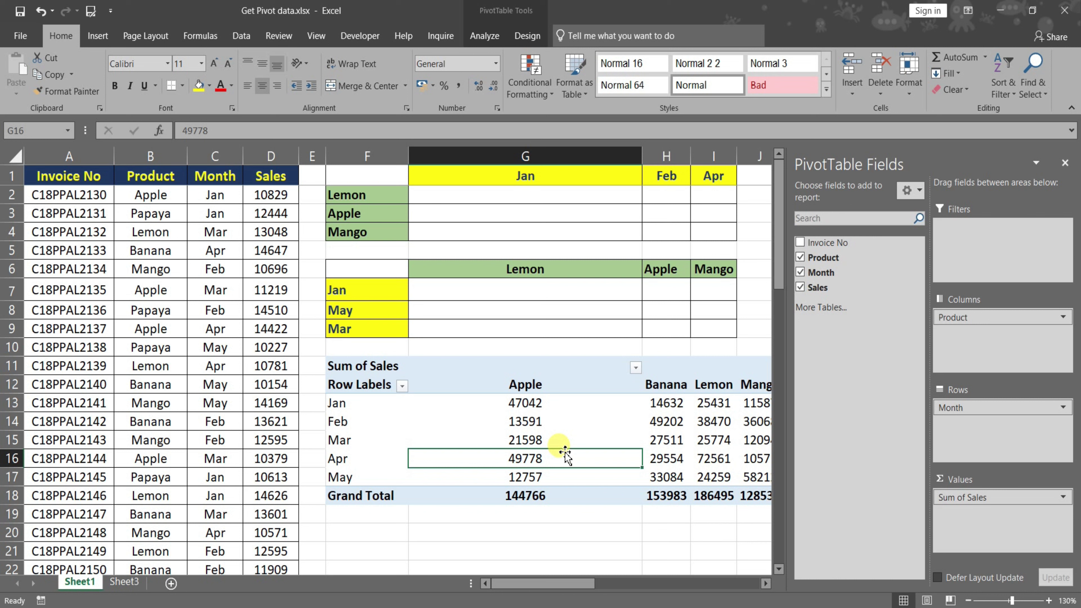
pyautogui.click(224, 350)
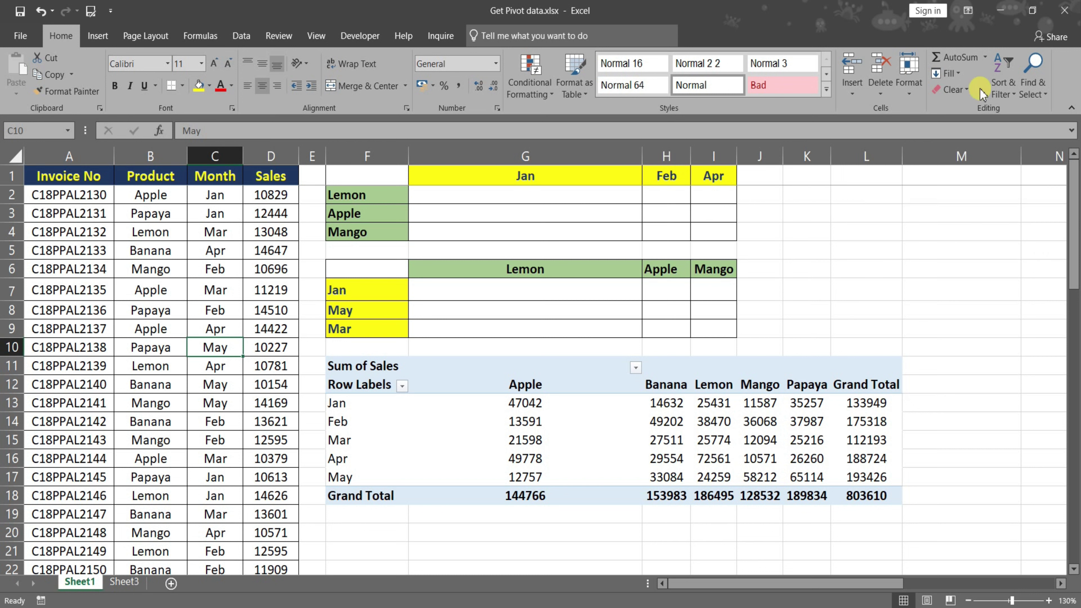
pyautogui.click(588, 190)
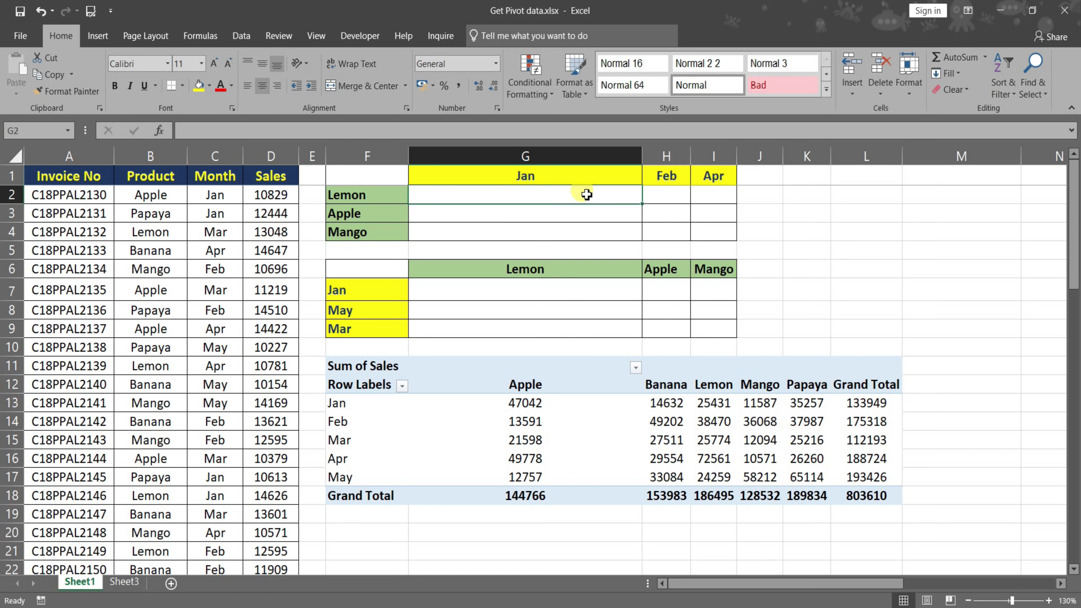
# Start a =GETPIVOTDATA( formula in the Lemon–Jan cell G2 using the =get autocomplete.
pyautogui.click(374, 194)
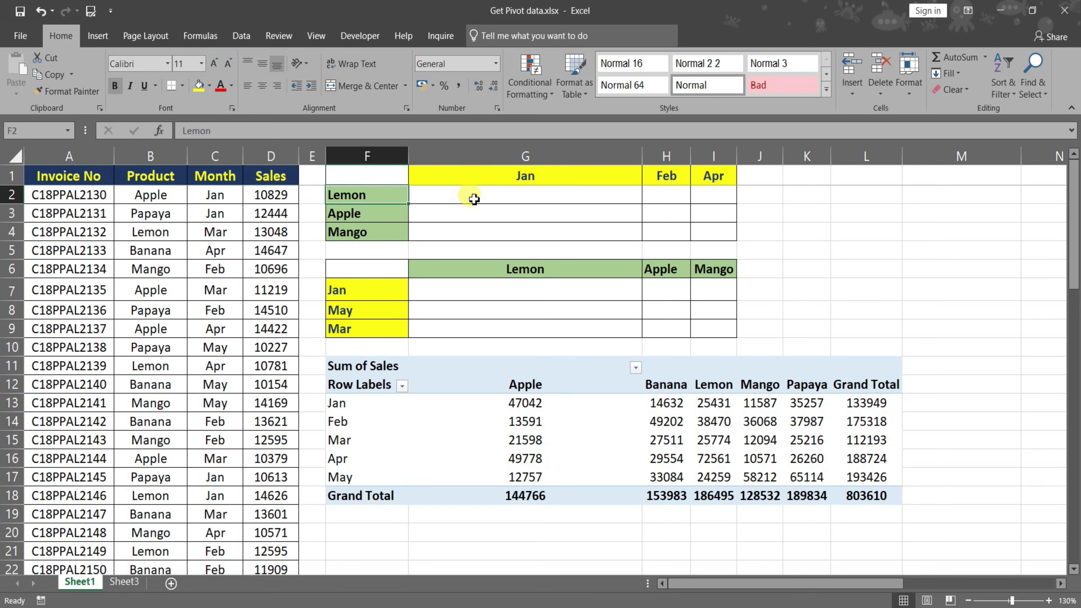
pyautogui.click(475, 199)
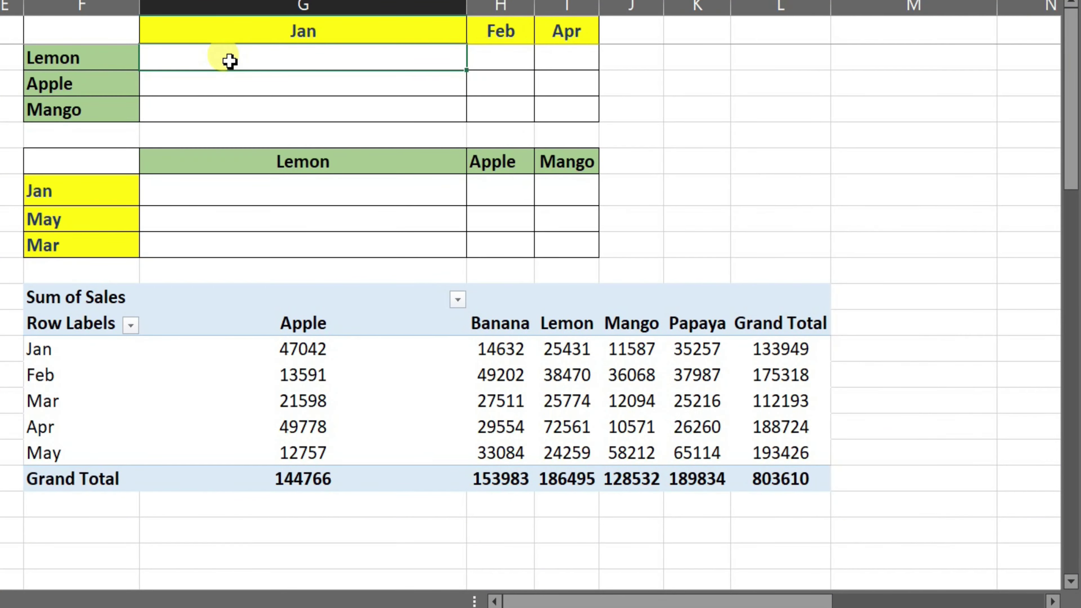
pyautogui.write('=get')
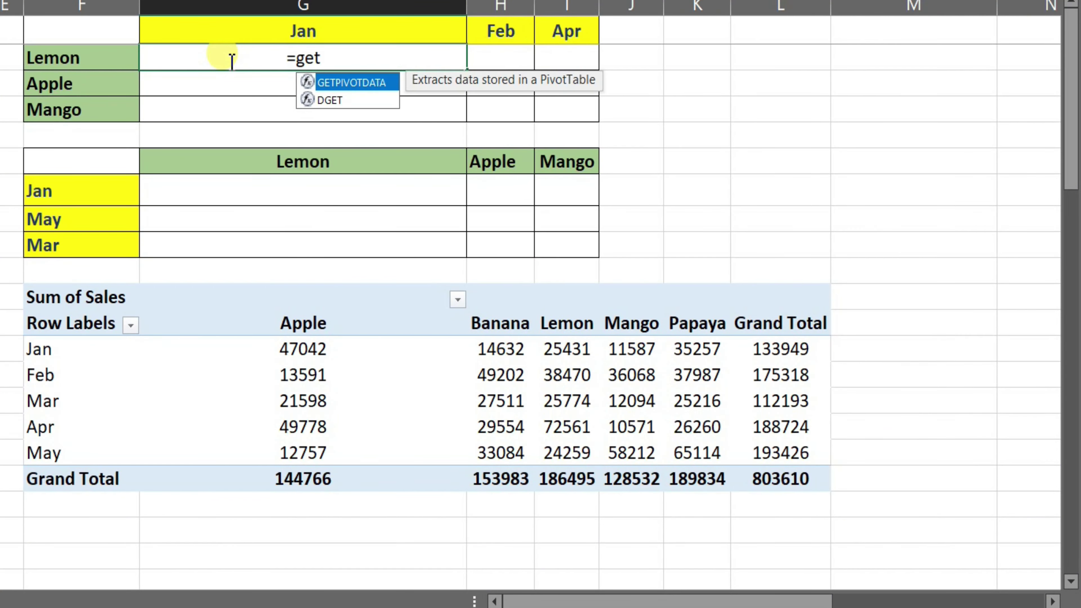
pyautogui.press('Tab')
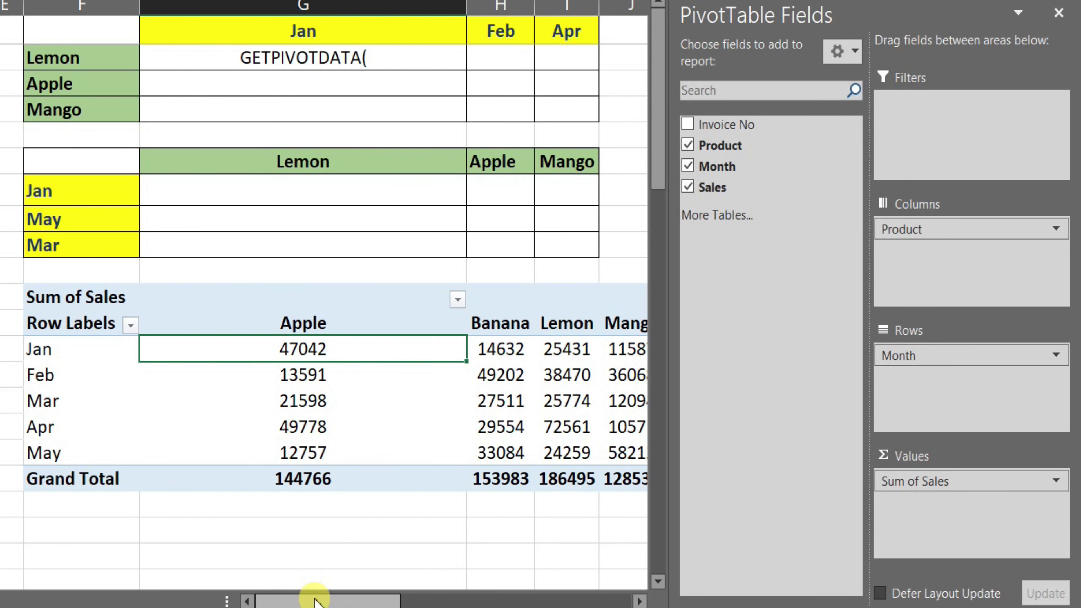
pyautogui.moveTo(315, 601); pyautogui.dragTo(346, 599)
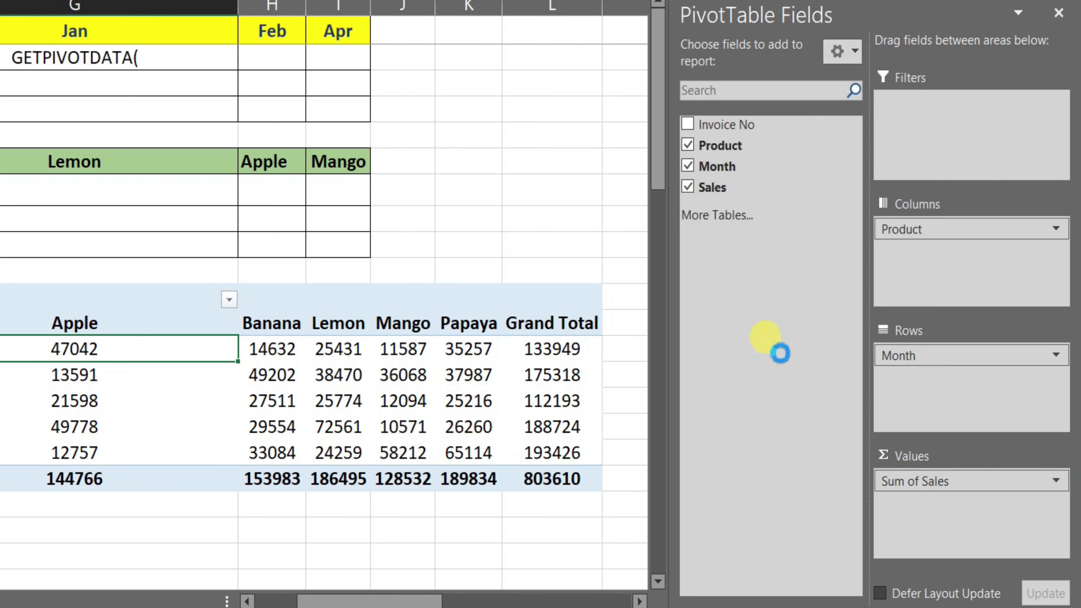
pyautogui.moveTo(922, 486); pyautogui.dragTo(779, 350)
pyautogui.moveTo(968, 515); pyautogui.dragTo(966, 513)
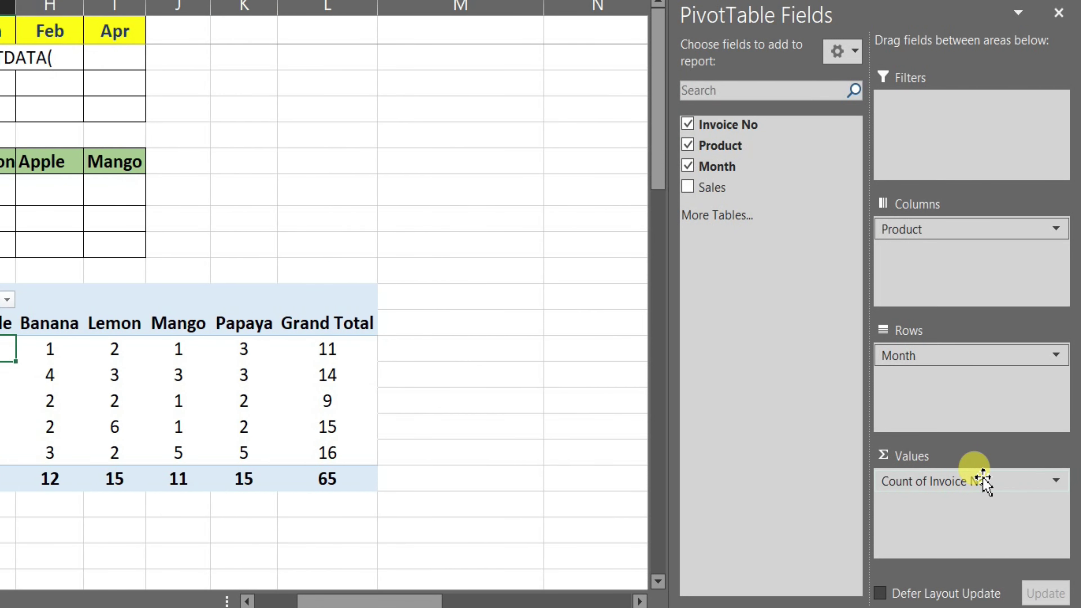
pyautogui.moveTo(752, 191); pyautogui.dragTo(932, 515)
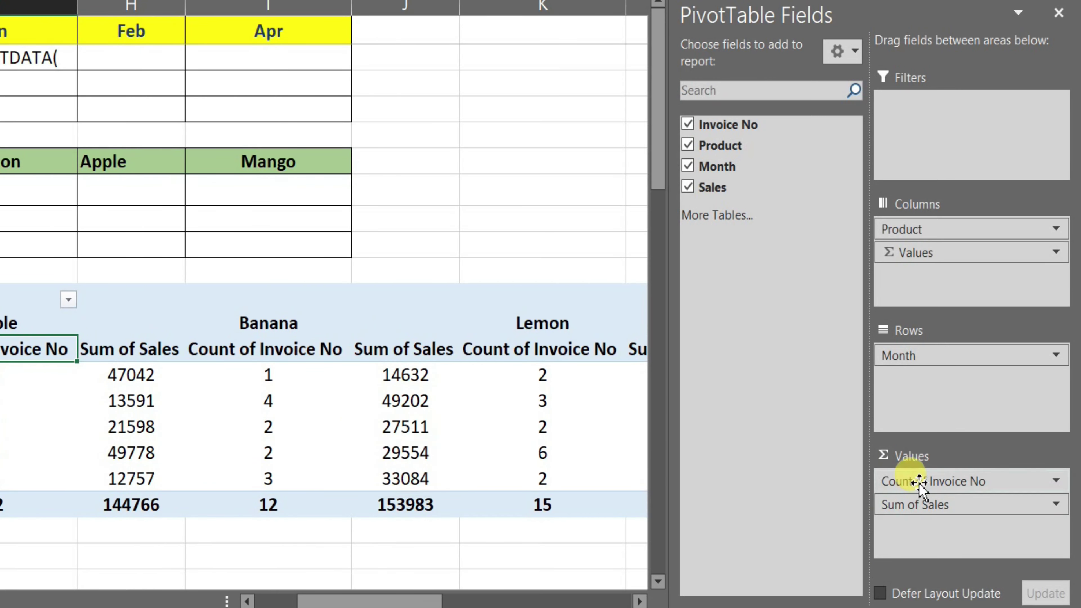
pyautogui.moveTo(920, 483); pyautogui.dragTo(796, 415)
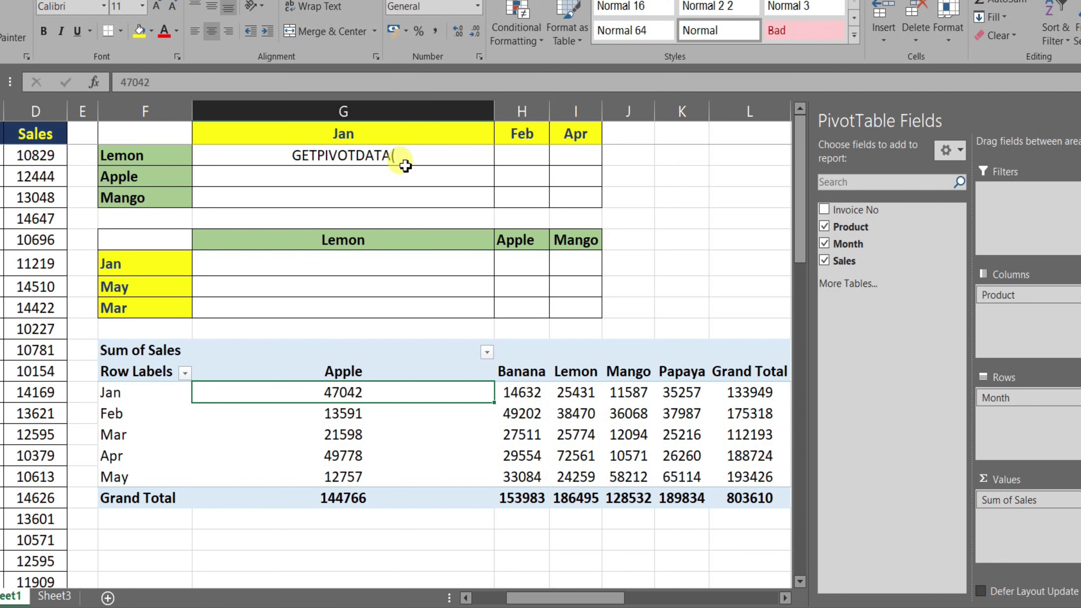
# Add the "Sales" data field and the absolute pivot reference $F$11 to G2's formula.
pyautogui.doubleClick(405, 156)
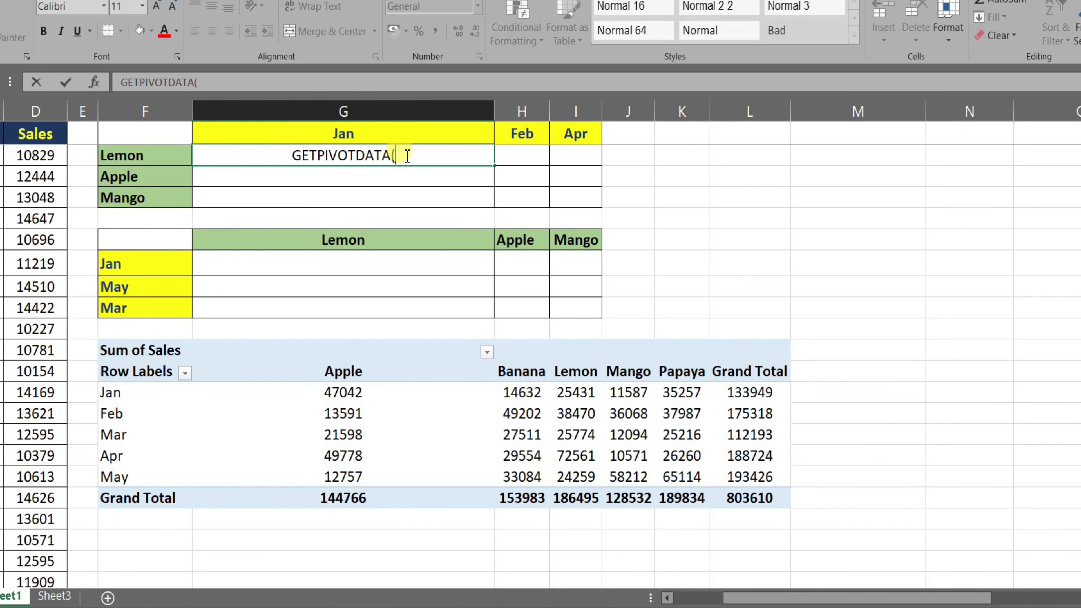
pyautogui.write('"S')
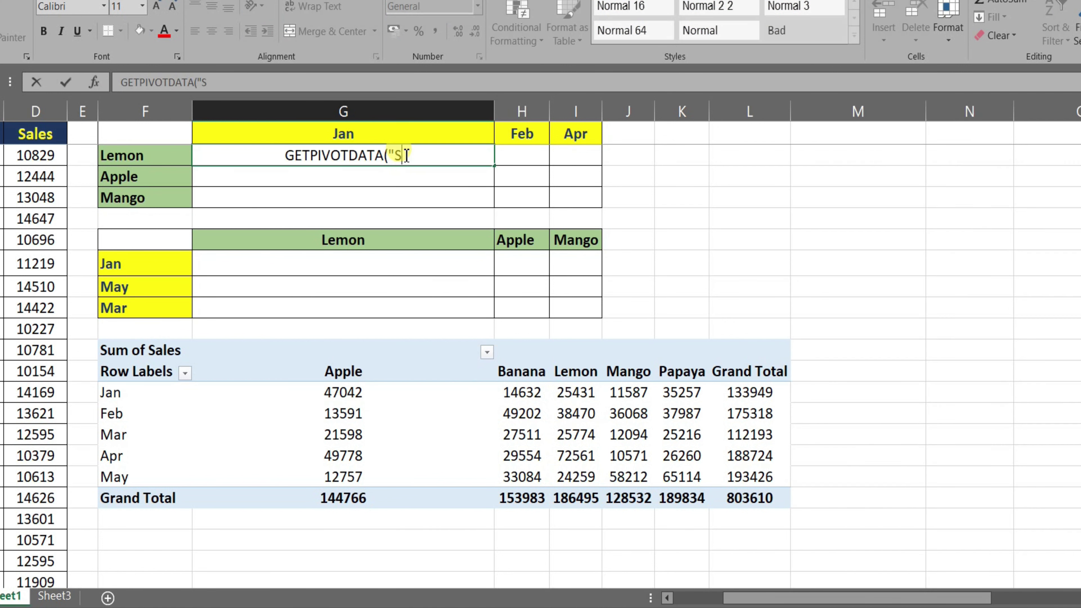
pyautogui.write('ales"')
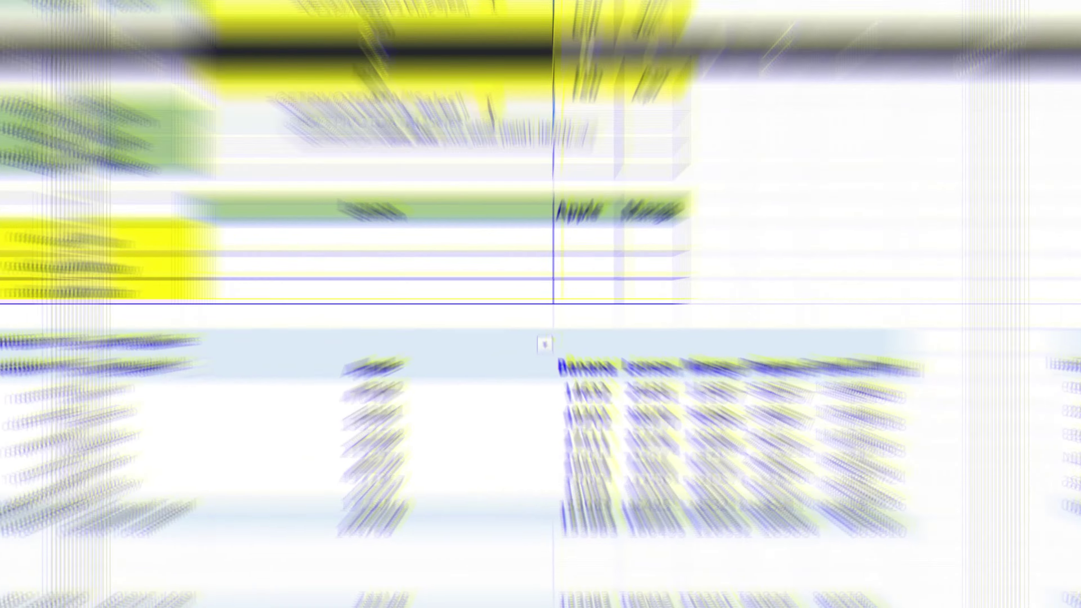
pyautogui.write(',')
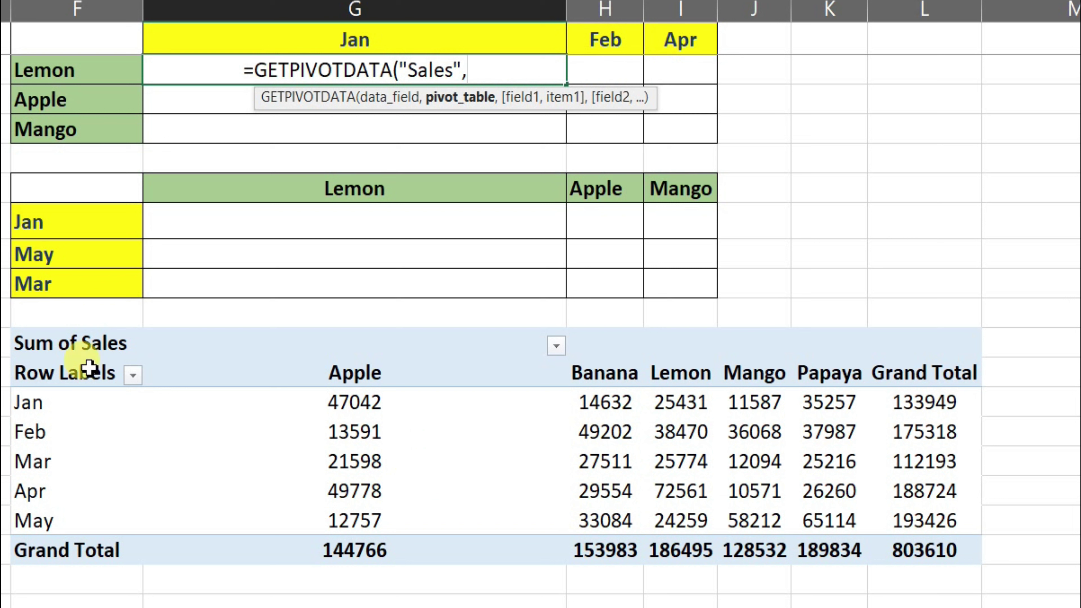
pyautogui.click(83, 344)
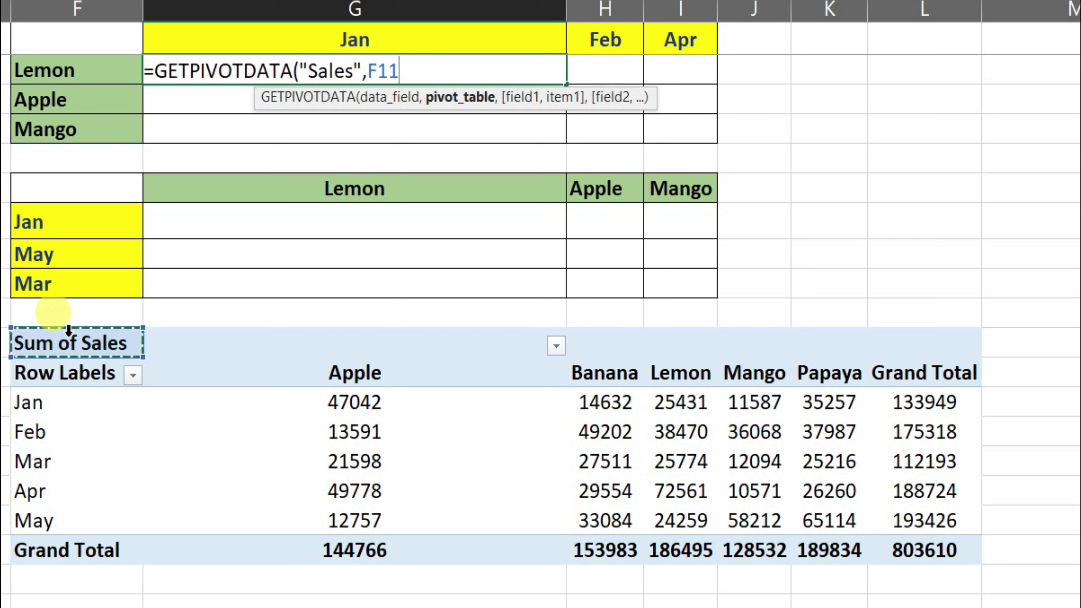
pyautogui.press('F4')
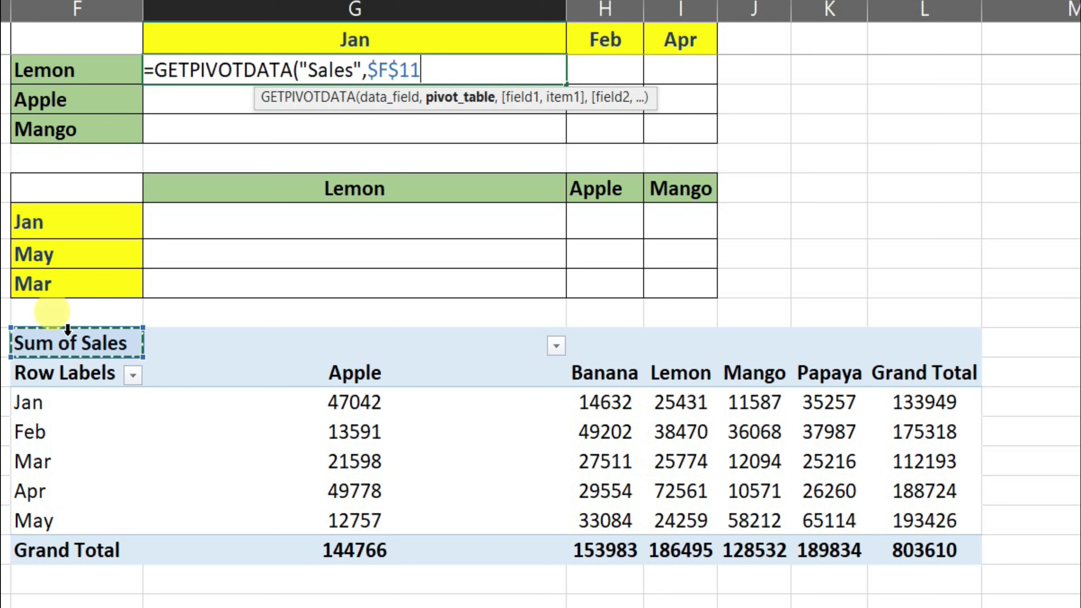
pyautogui.write(',')
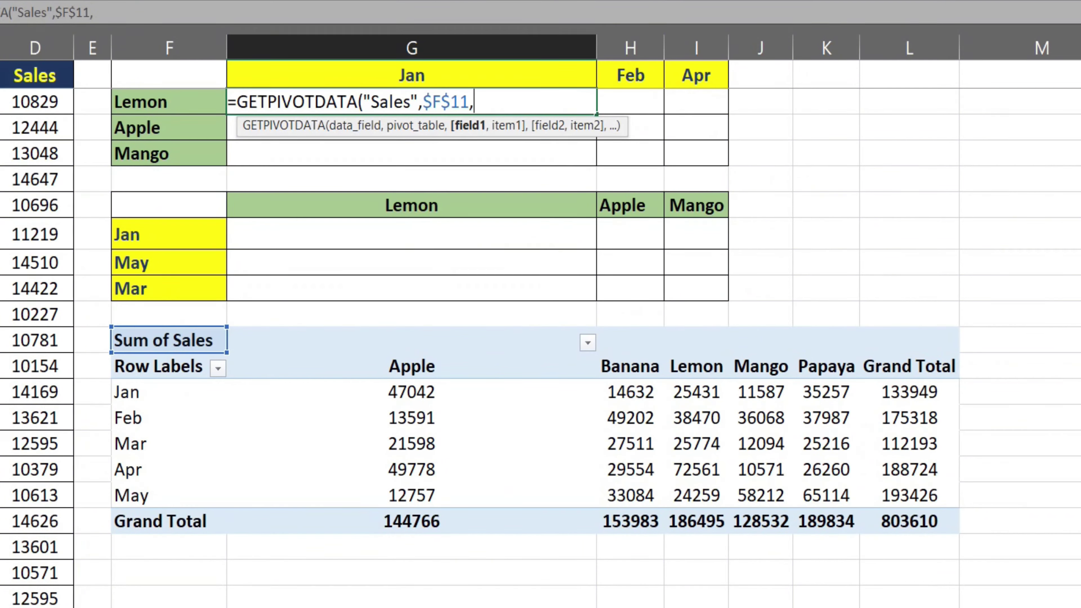
# Add the "Product" criterion to G2's formula, pointing at the Lemon label as $F2.
pyautogui.write('"')
pyautogui.write('Product')
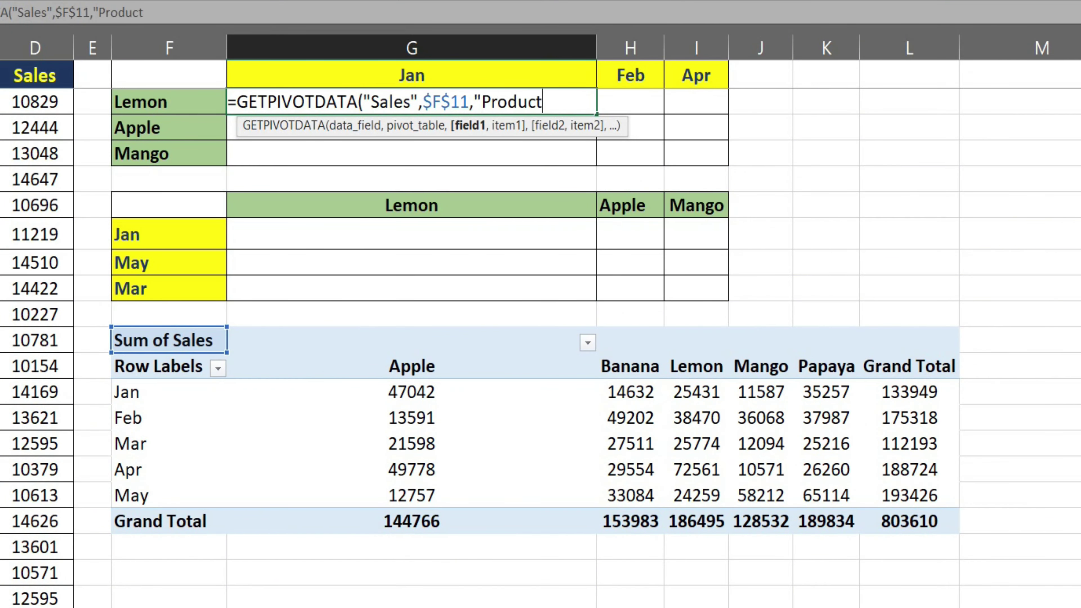
pyautogui.write('",')
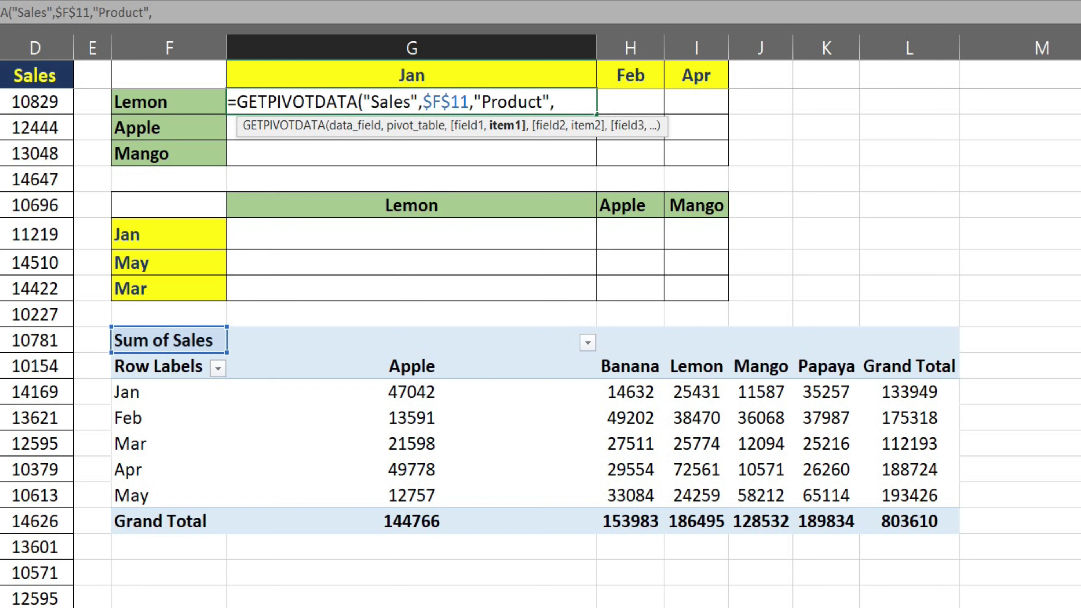
pyautogui.write('"')
pyautogui.press('BackSpace')
pyautogui.click(183, 107)
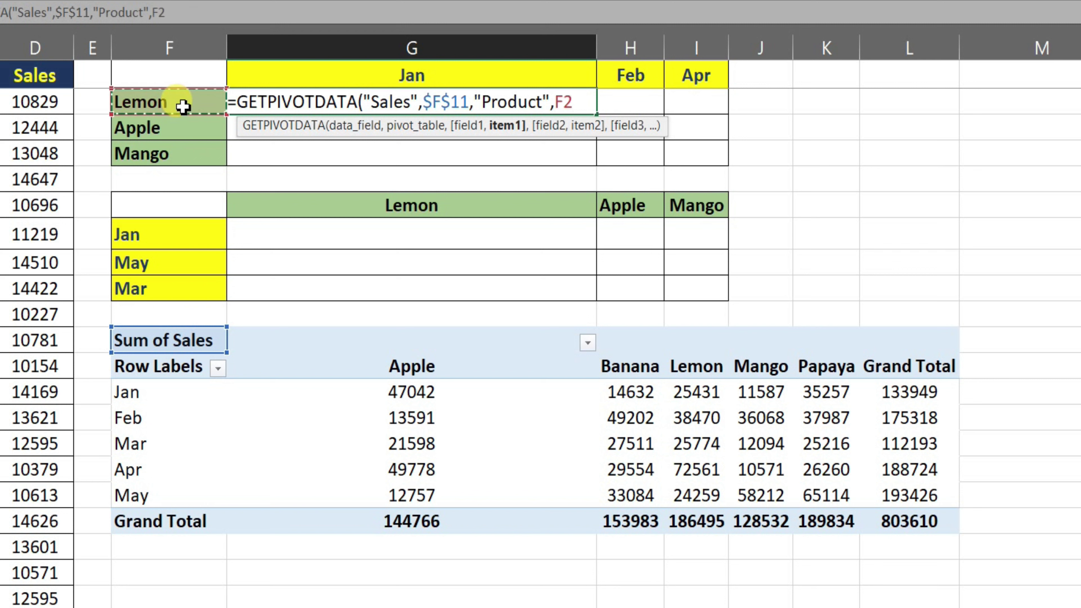
pyautogui.press('BackSpace')
pyautogui.press('BackSpace')
pyautogui.click(189, 102)
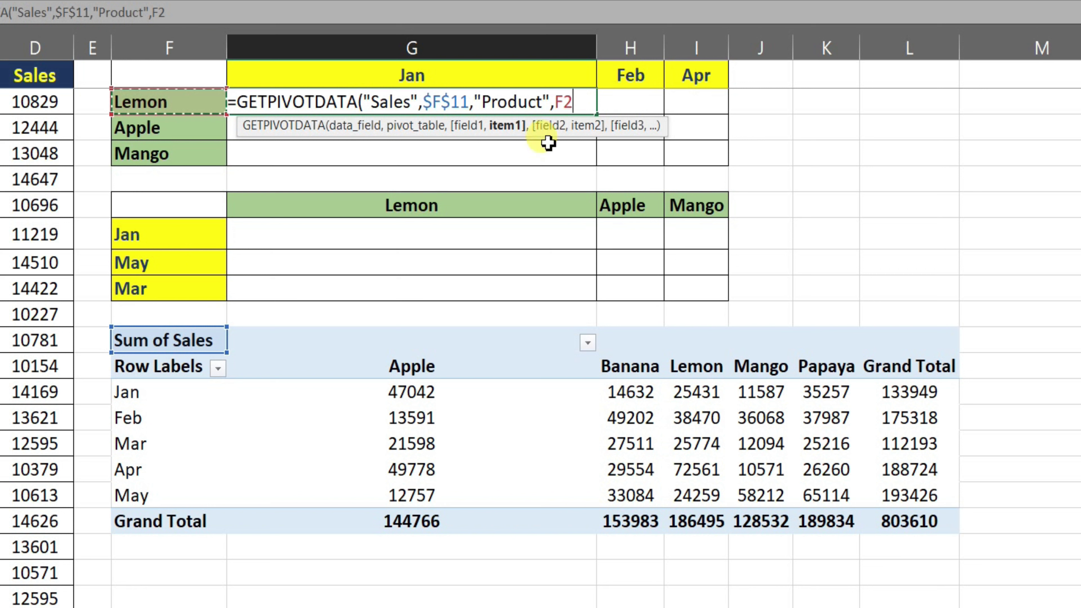
pyautogui.click(556, 104)
pyautogui.write('$')
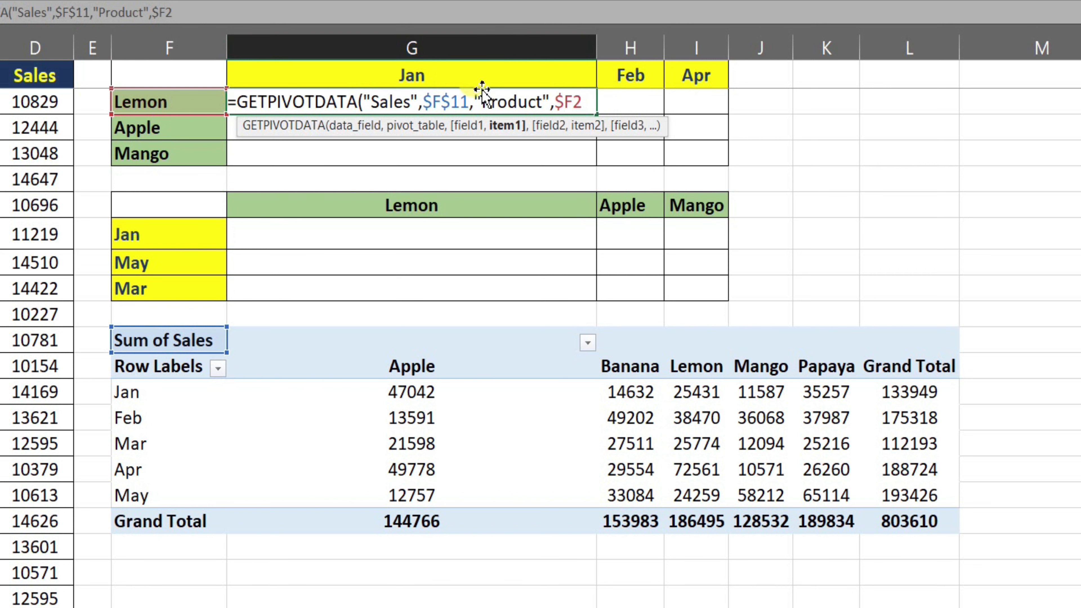
pyautogui.click(591, 104)
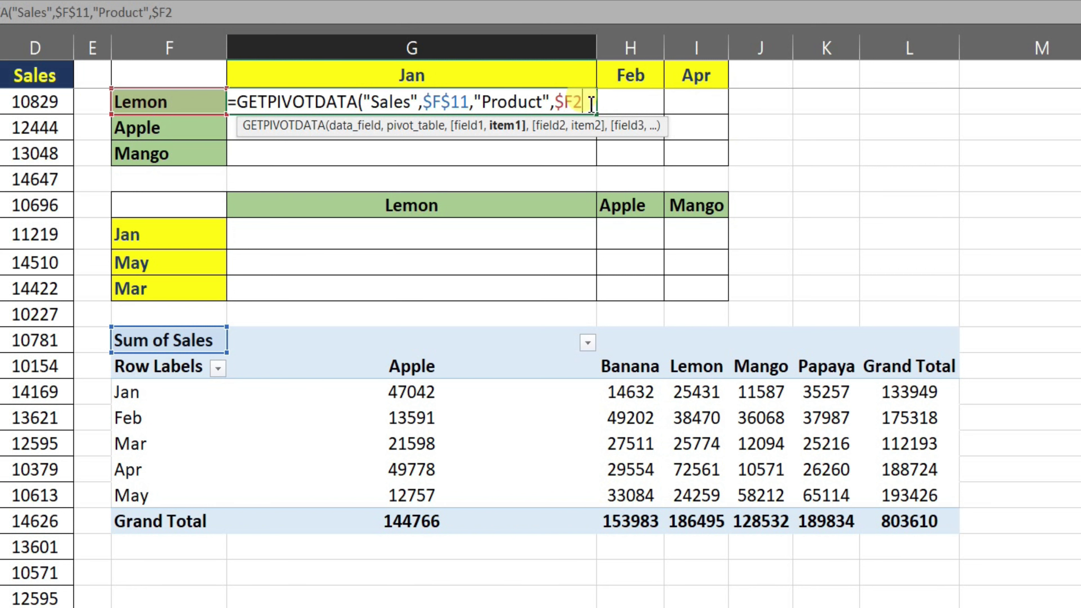
pyautogui.write(')')
# Enter G2's formula, check its 186495 against Lemon's pivot grand total, then reopen it.
pyautogui.press('Return')
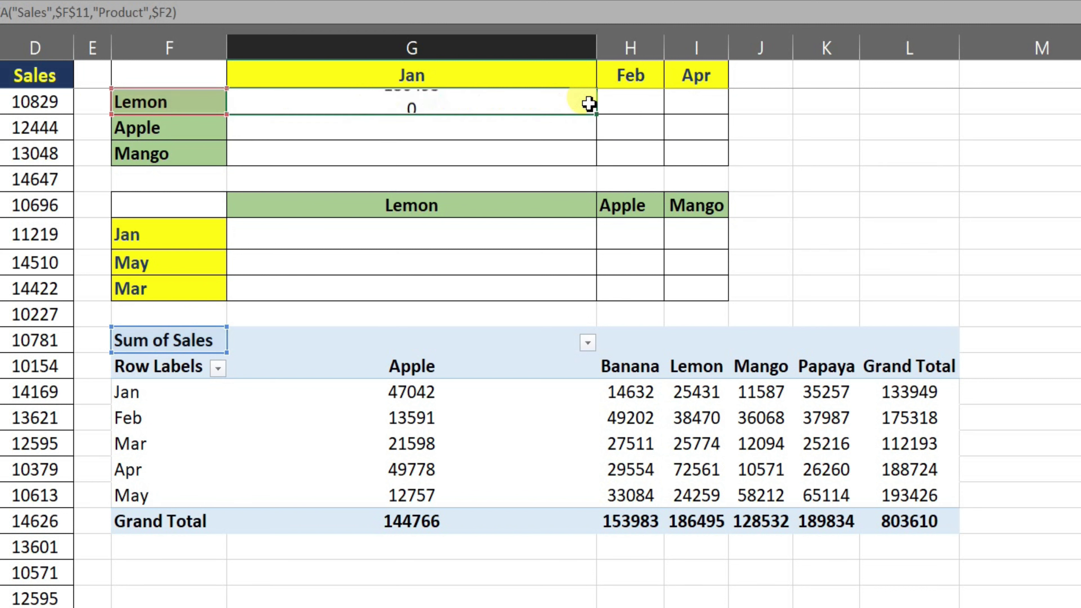
pyautogui.click(588, 103)
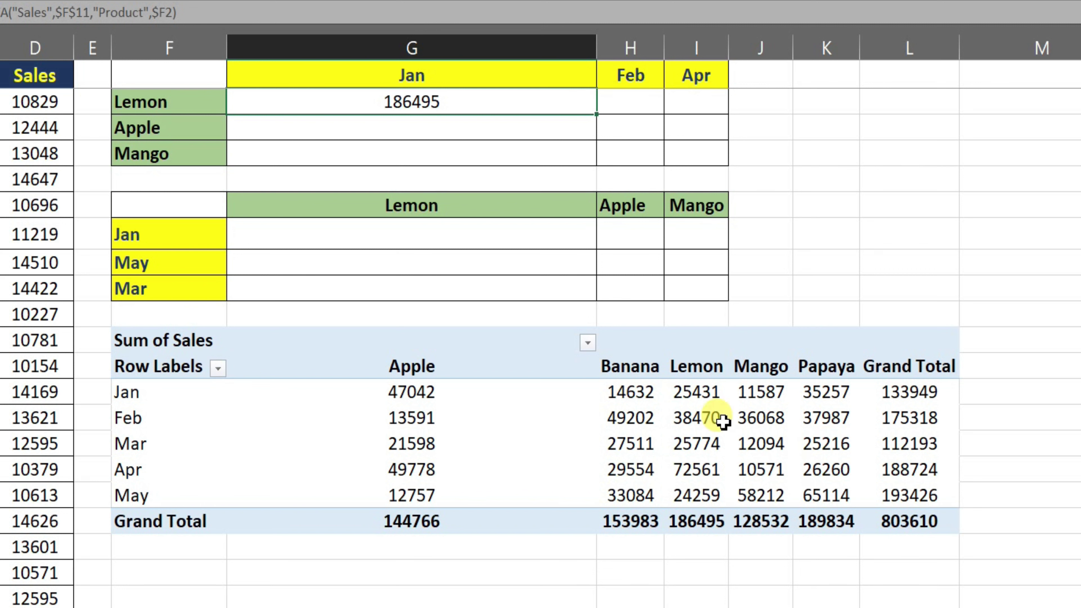
pyautogui.click(716, 391)
pyautogui.click(698, 518)
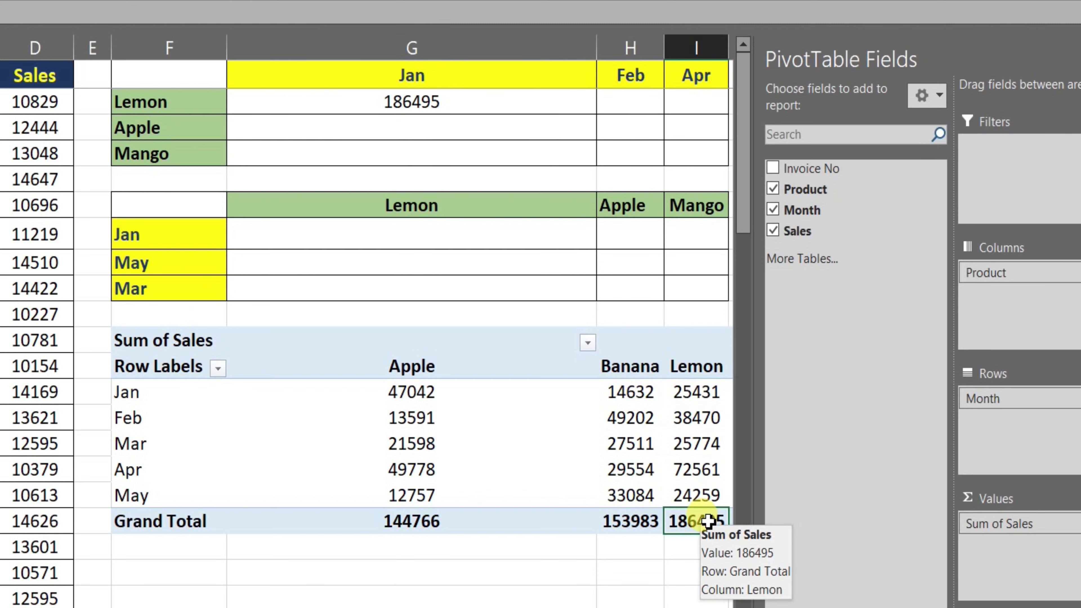
pyautogui.doubleClick(493, 100)
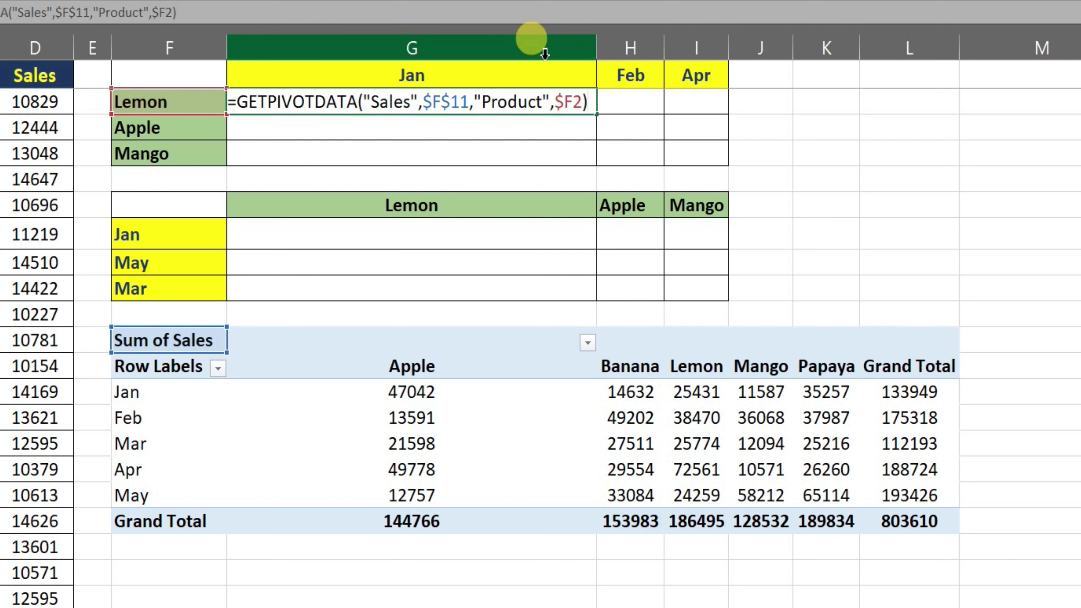
# Extend G2 with "Month",G$1 so it returns Lemon's January sales of 25431.
pyautogui.press('BackSpace')
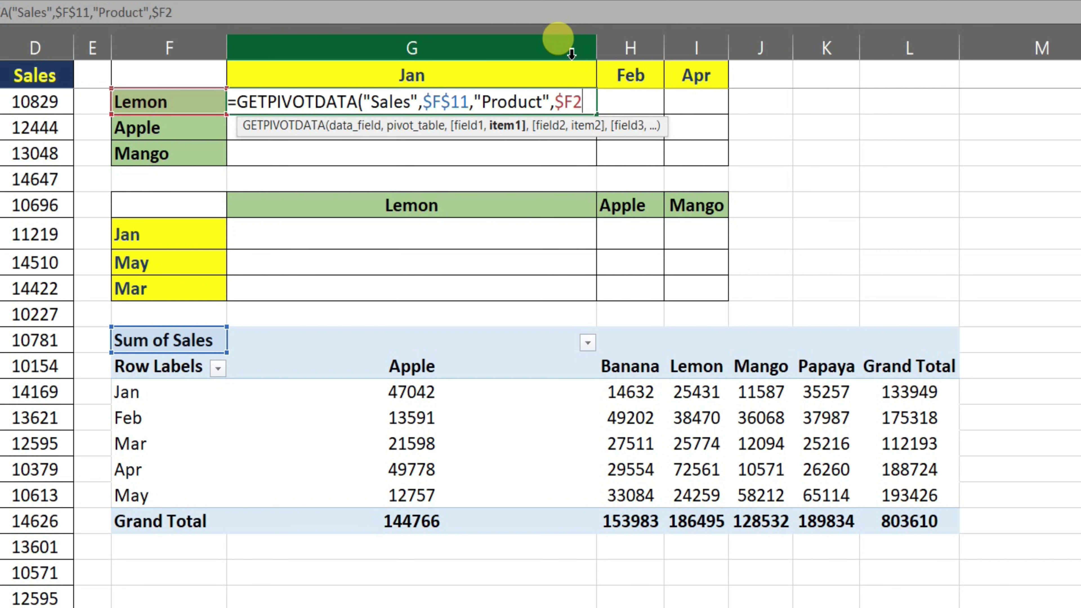
pyautogui.write(',')
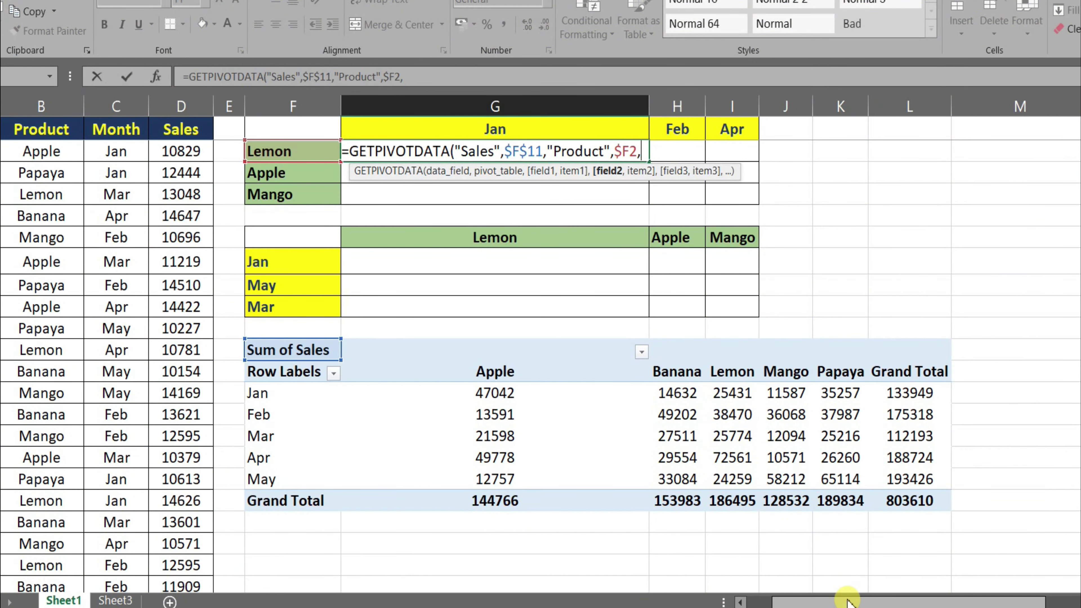
pyautogui.moveTo(849, 601); pyautogui.dragTo(823, 601)
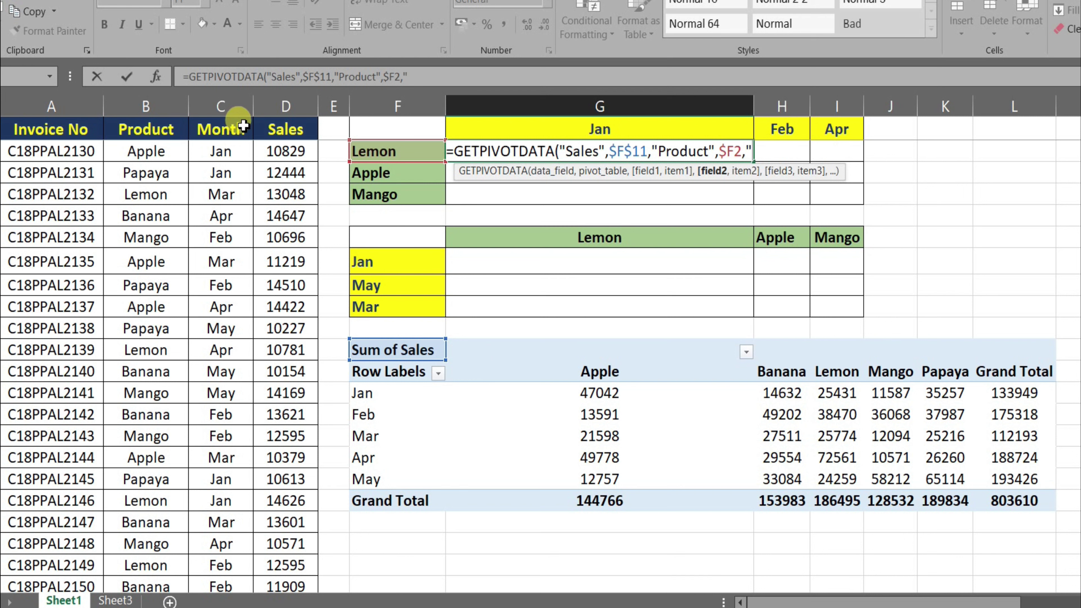
pyautogui.write('Month"')
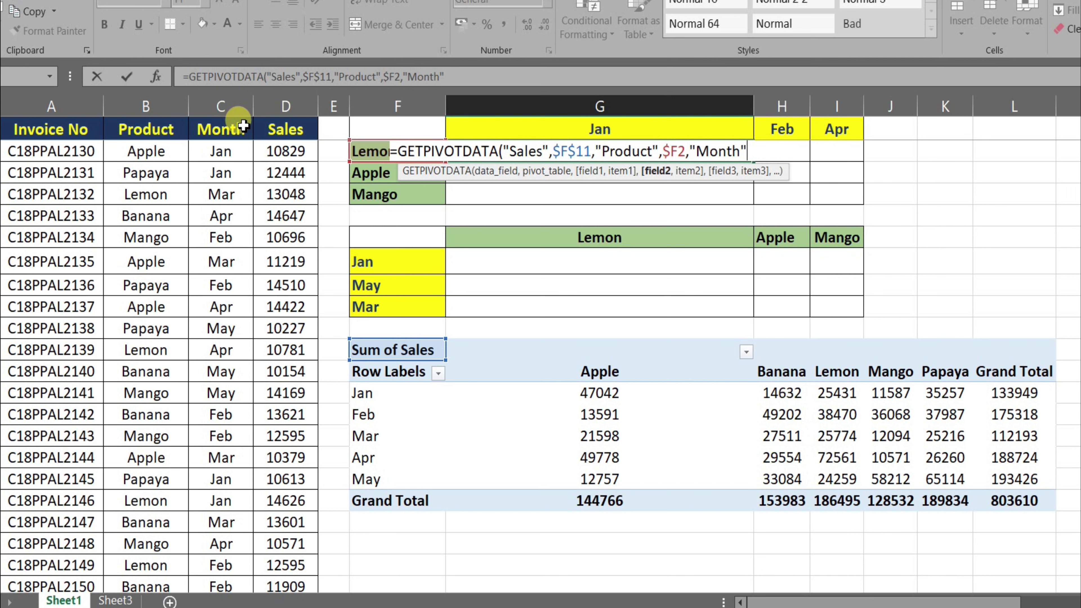
pyautogui.write(',')
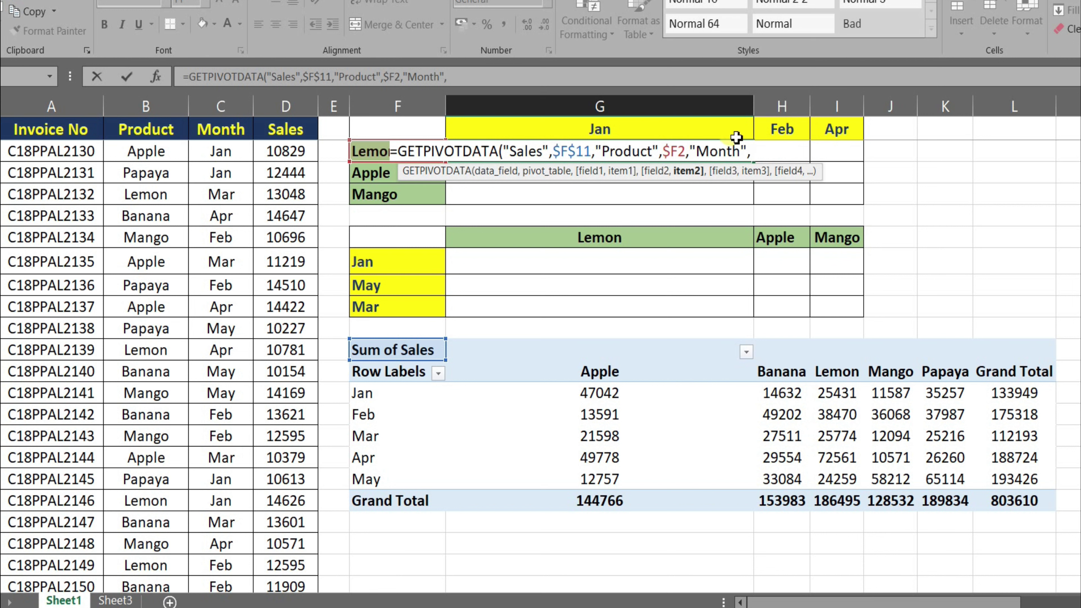
pyautogui.click(726, 130)
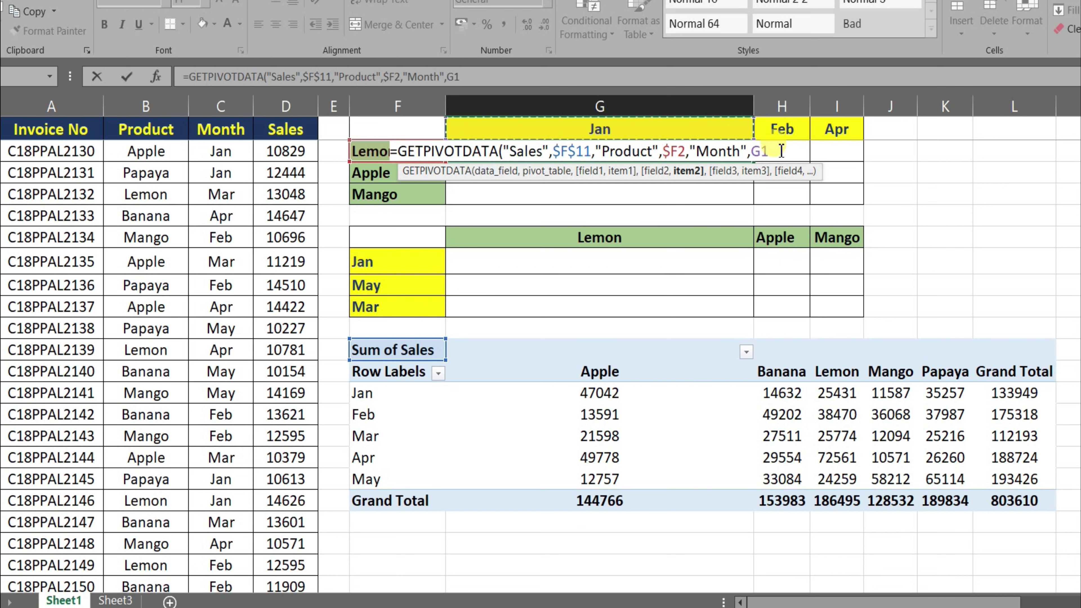
pyautogui.click(765, 152)
pyautogui.write('$')
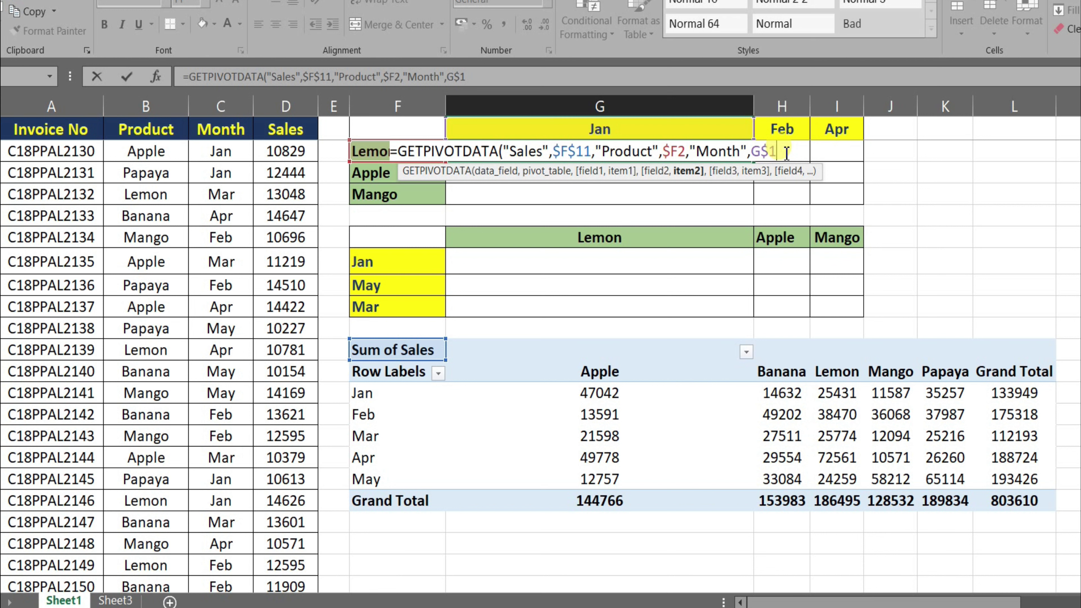
pyautogui.write(')')
pyautogui.press('Return')
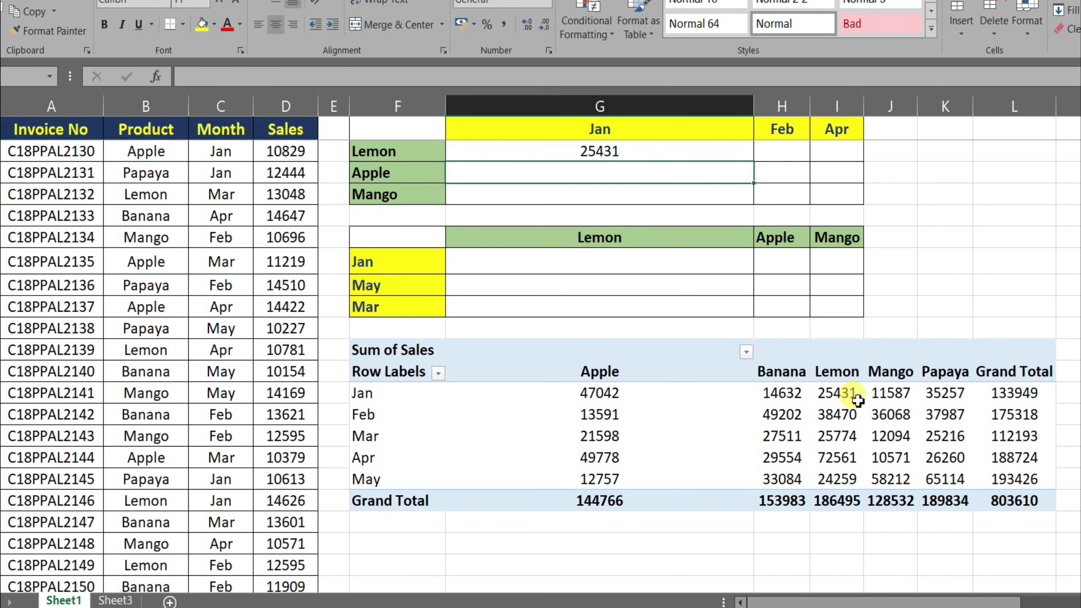
pyautogui.click(847, 394)
# Copy G2's formula across to I2 and down to row 4, checking Mango–Feb 36068 against the pivot.
pyautogui.click(633, 152)
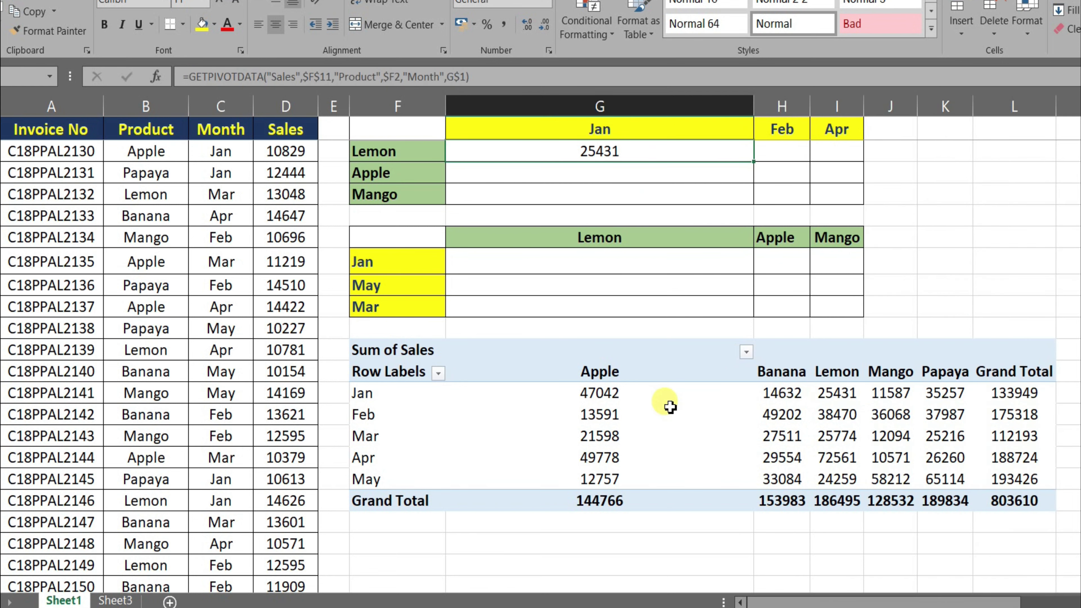
pyautogui.moveTo(753, 162); pyautogui.dragTo(845, 152)
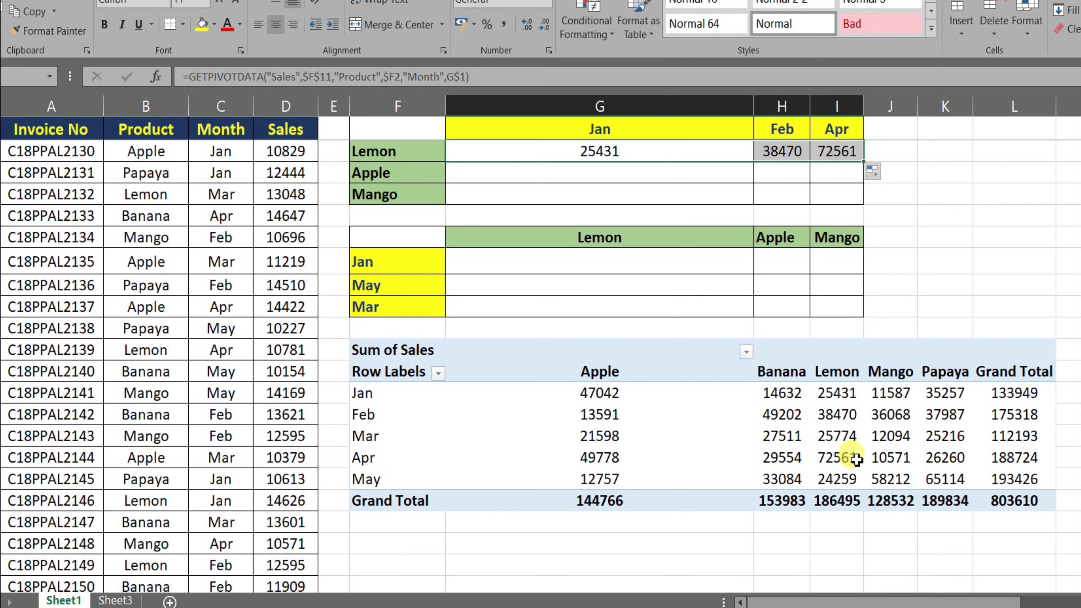
pyautogui.moveTo(836, 458)
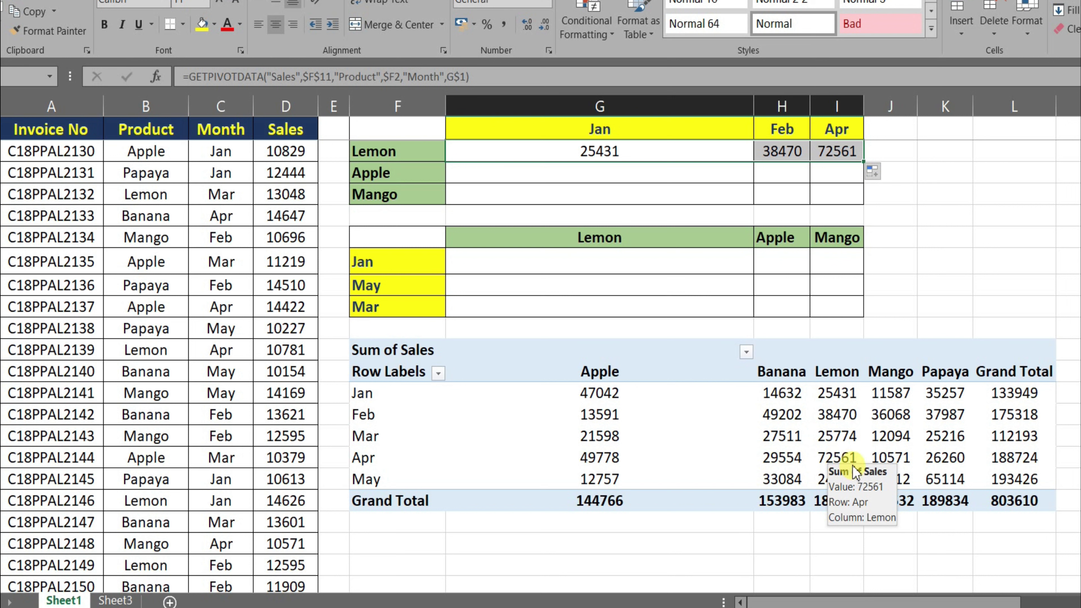
pyautogui.moveTo(715, 145)
pyautogui.mouseDown()
pyautogui.moveTo(825, 152)
pyautogui.moveTo(860, 200)
pyautogui.mouseUp()
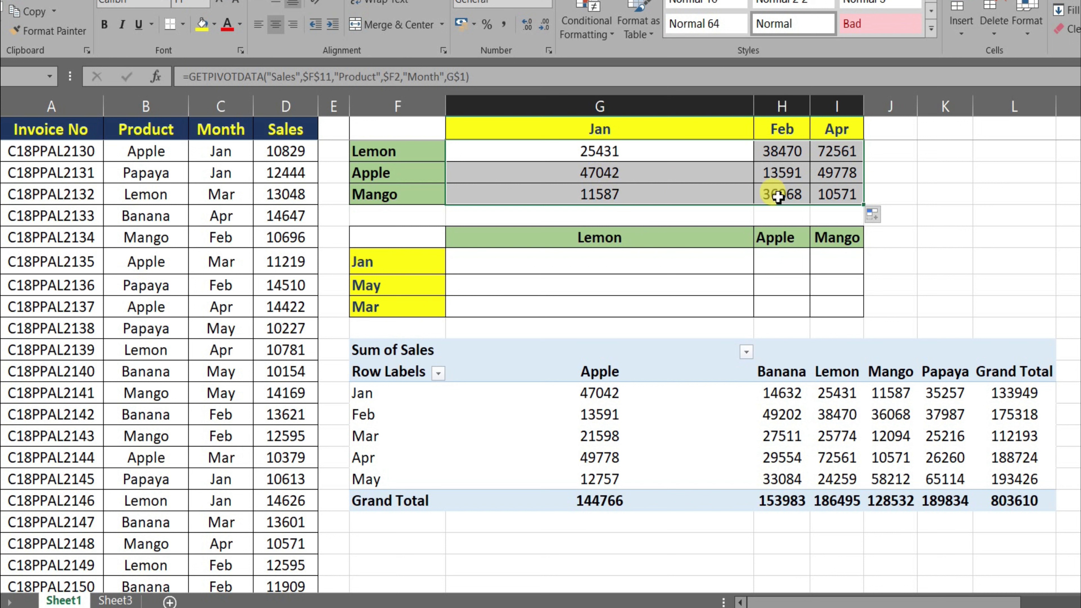
pyautogui.moveTo(381, 415); pyautogui.dragTo(891, 422)
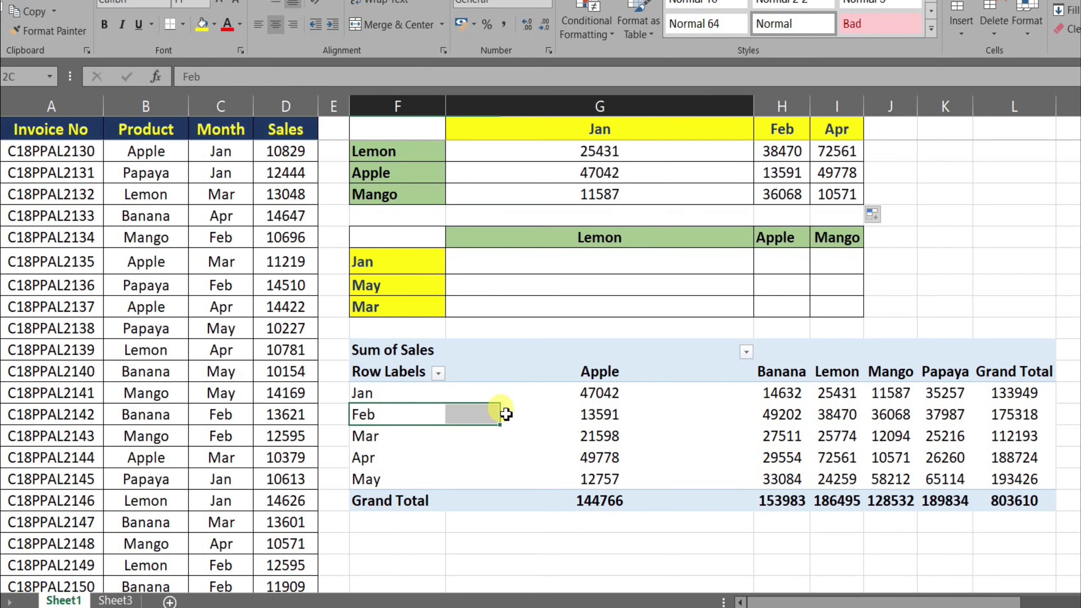
pyautogui.click(891, 420)
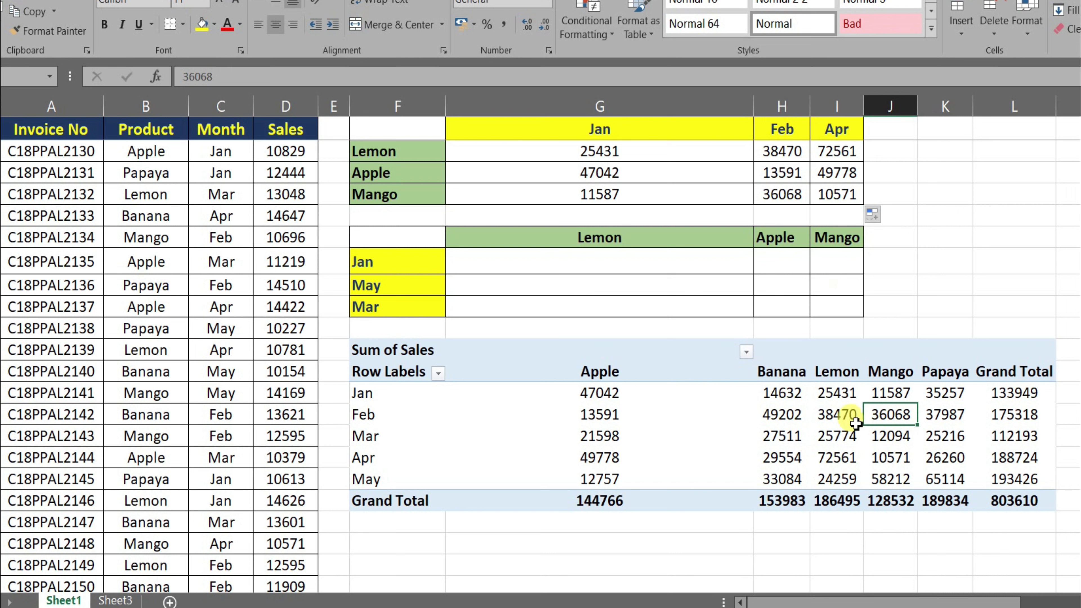
pyautogui.click(789, 194)
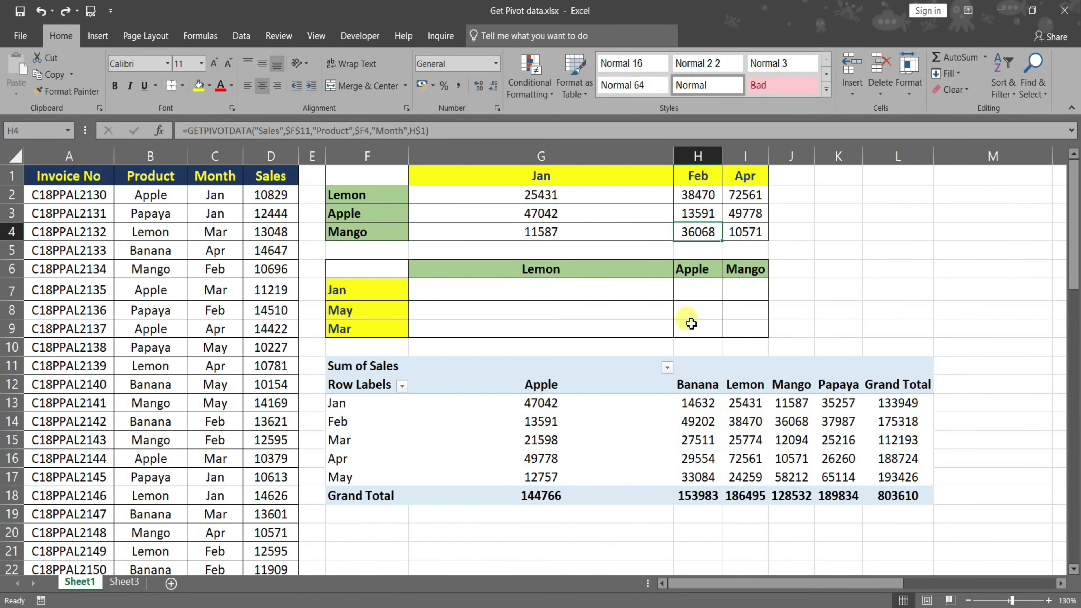
# Create a GETPIVOTDATA formula in G7 by referencing the pivot's Lemon/Jan value cell.
pyautogui.moveTo(383, 266); pyautogui.dragTo(737, 327)
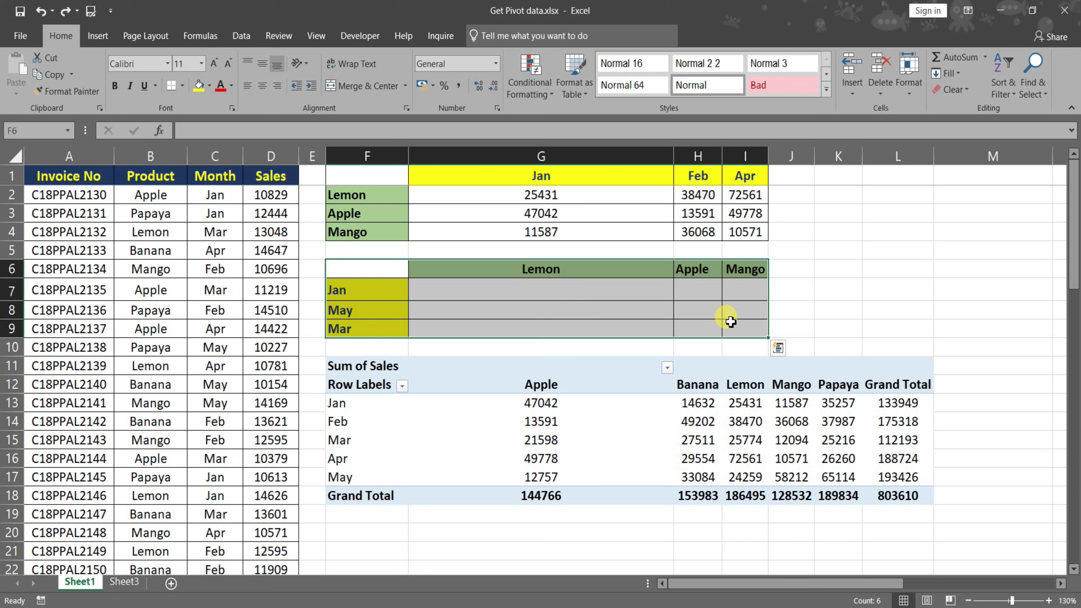
pyautogui.moveTo(390, 266); pyautogui.dragTo(726, 337)
pyautogui.click(643, 300)
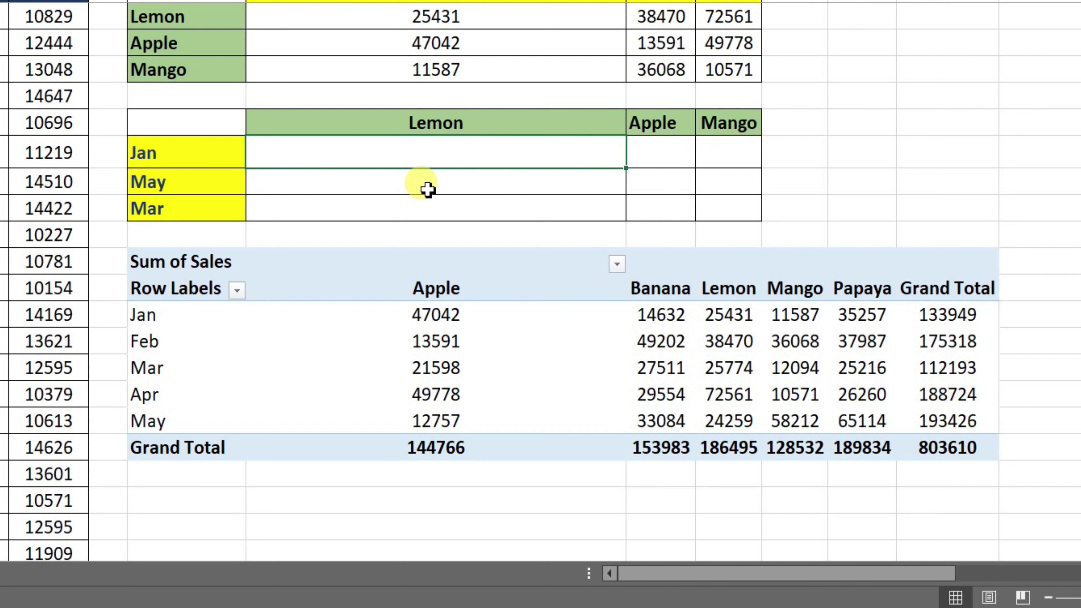
pyautogui.write('=')
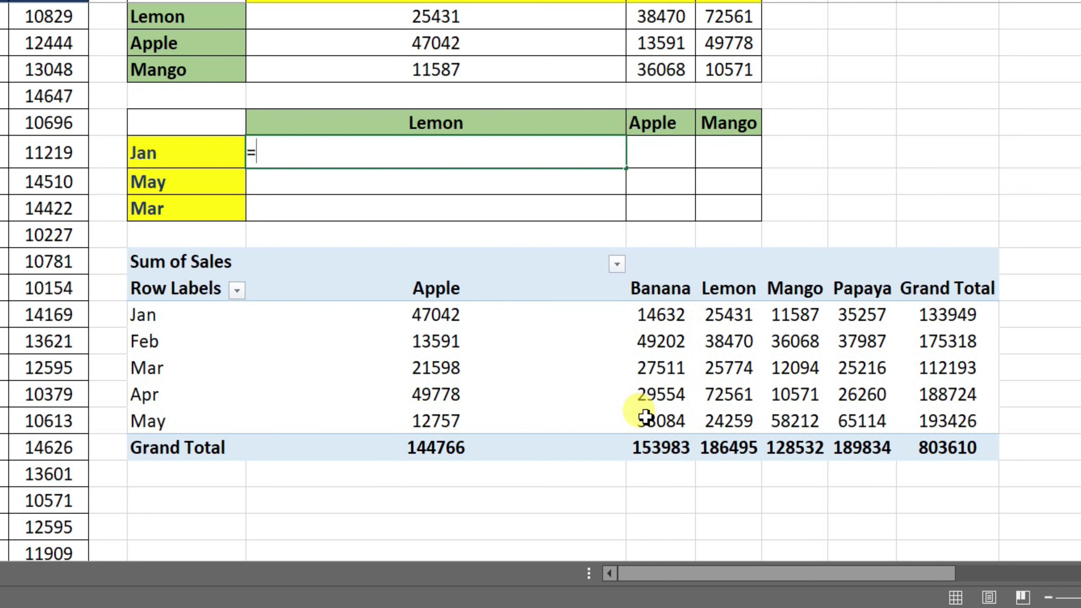
pyautogui.click(753, 316)
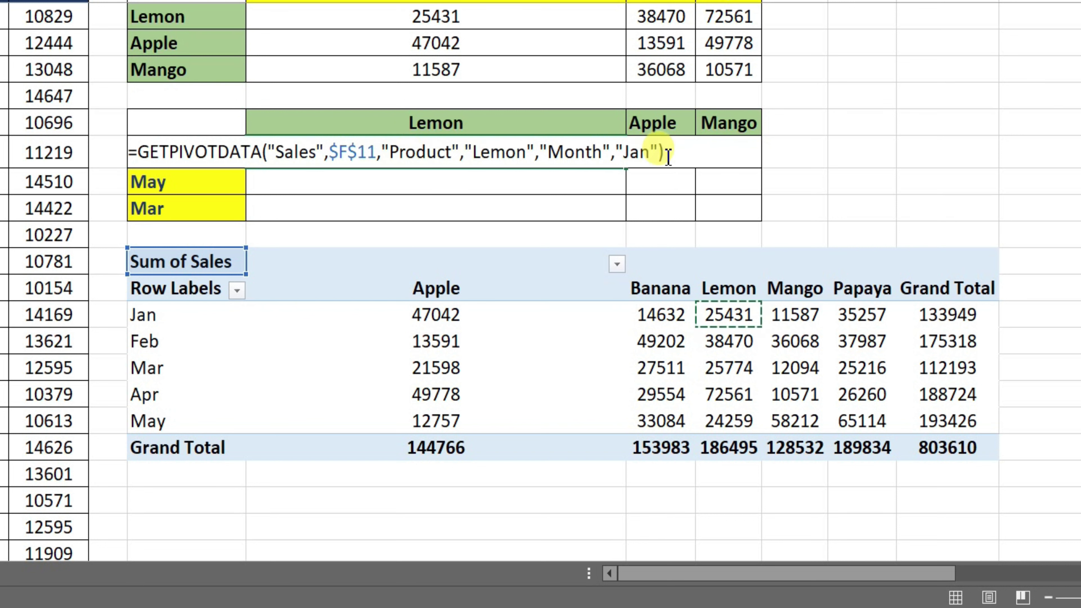
# Replace the hard-coded "Lemon" and "Jan" arguments with G$6 and $F7 references and commit.
pyautogui.click(539, 154)
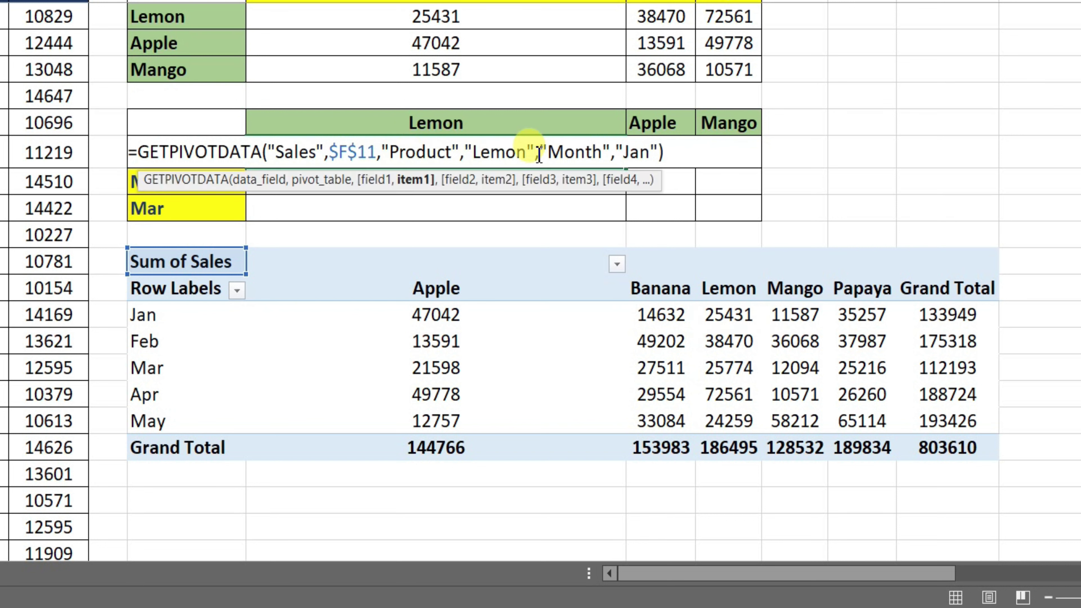
pyautogui.moveTo(538, 154); pyautogui.dragTo(467, 155)
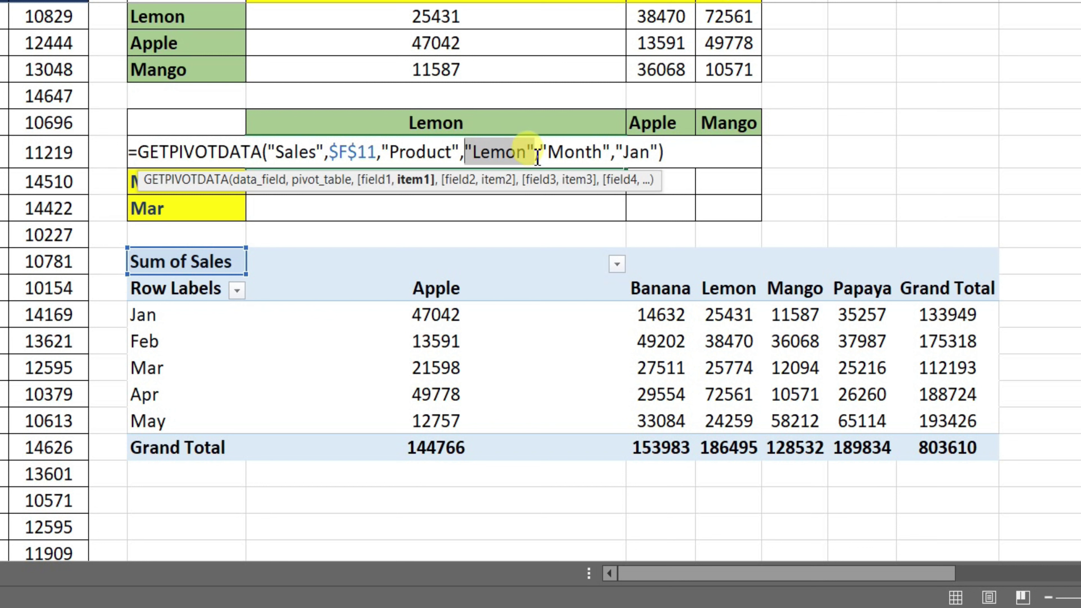
pyautogui.press('Delete')
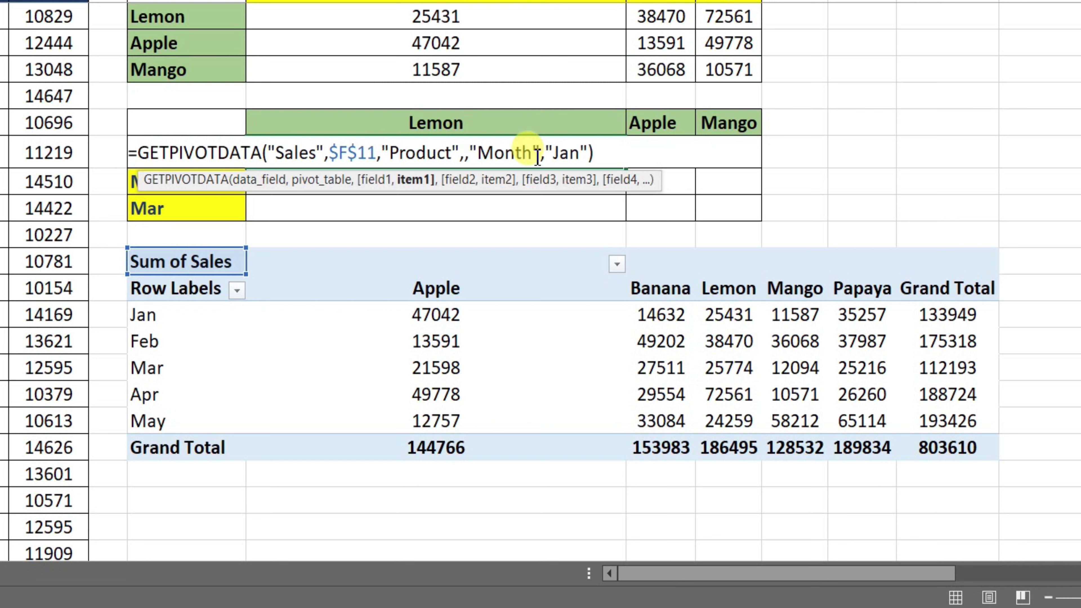
pyautogui.click(497, 123)
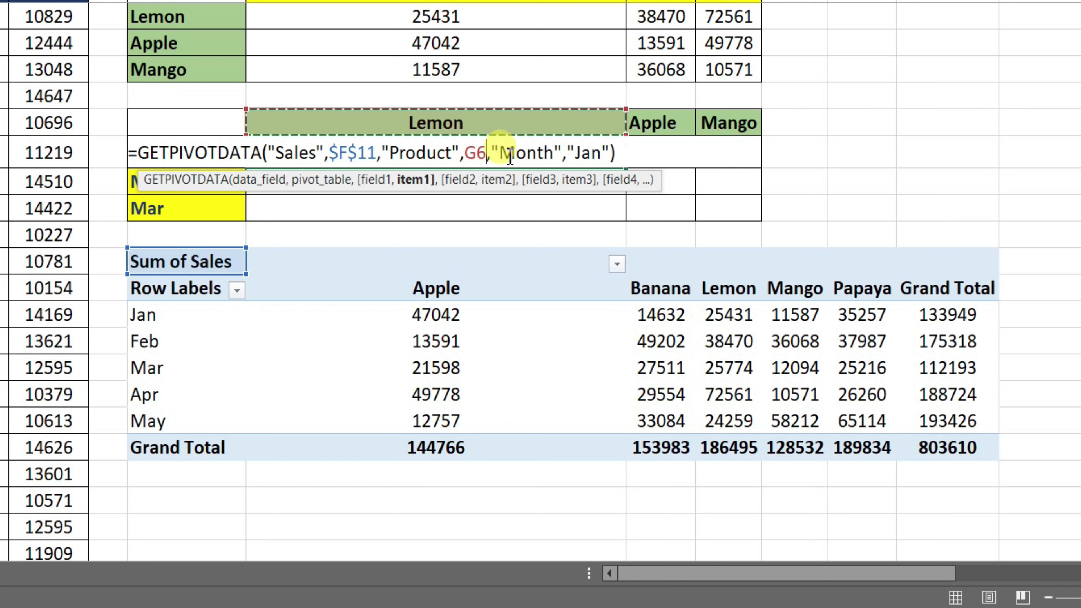
pyautogui.click(478, 157)
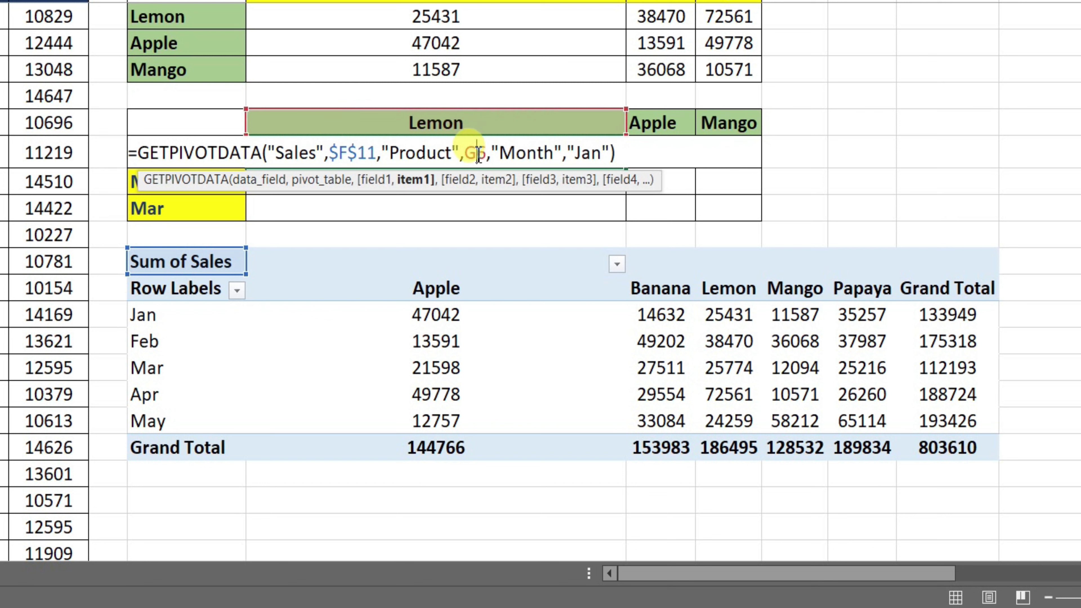
pyautogui.write('$')
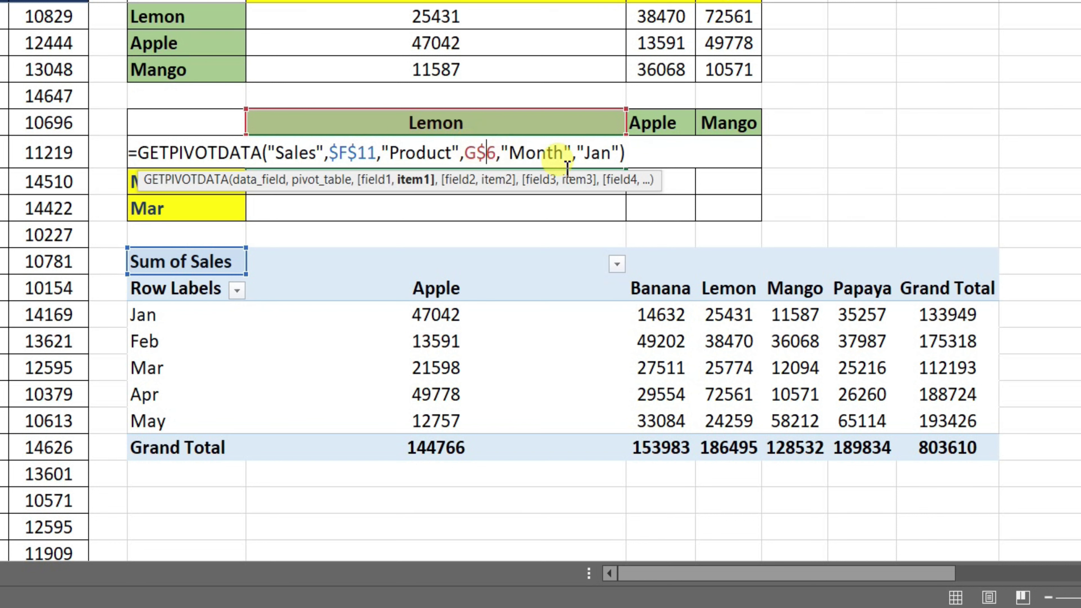
pyautogui.click(620, 157)
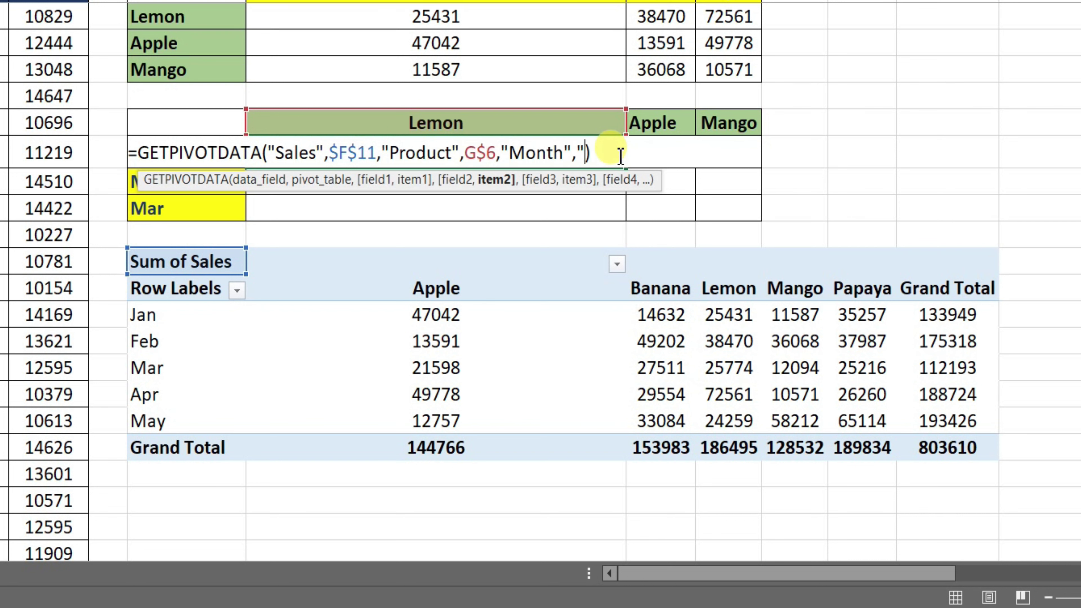
pyautogui.press('BackSpace')
pyautogui.click(176, 149)
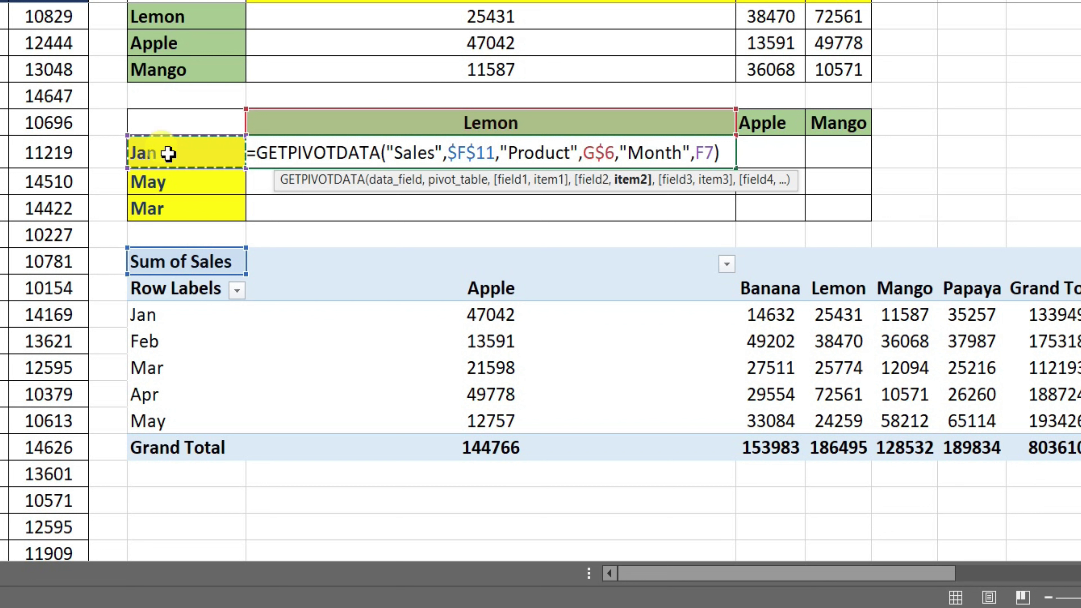
pyautogui.click(697, 153)
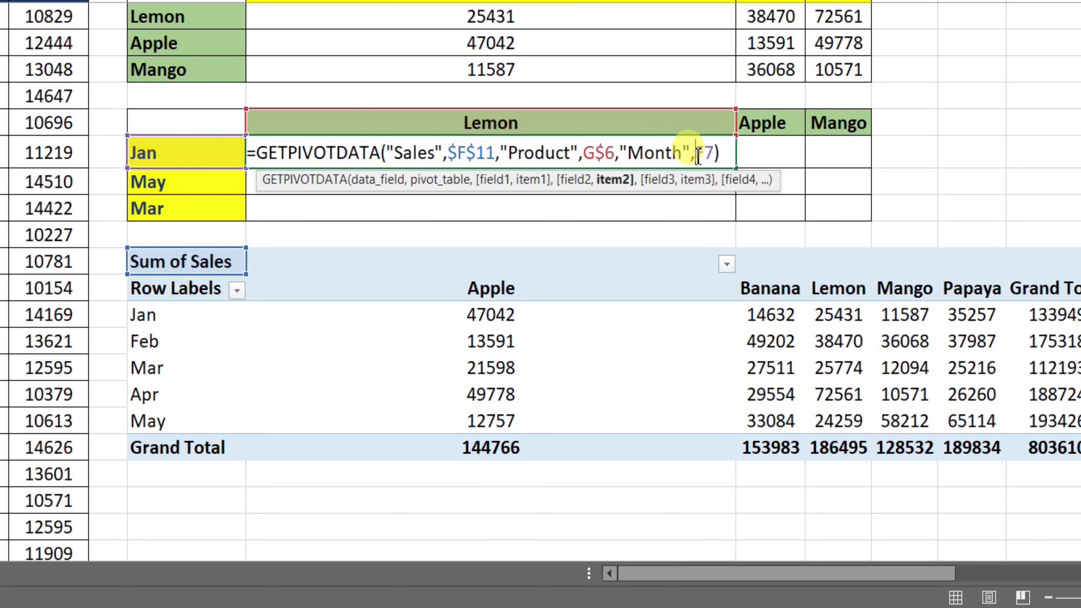
pyautogui.write('$')
pyautogui.hotkey('ctrl', 'Return')
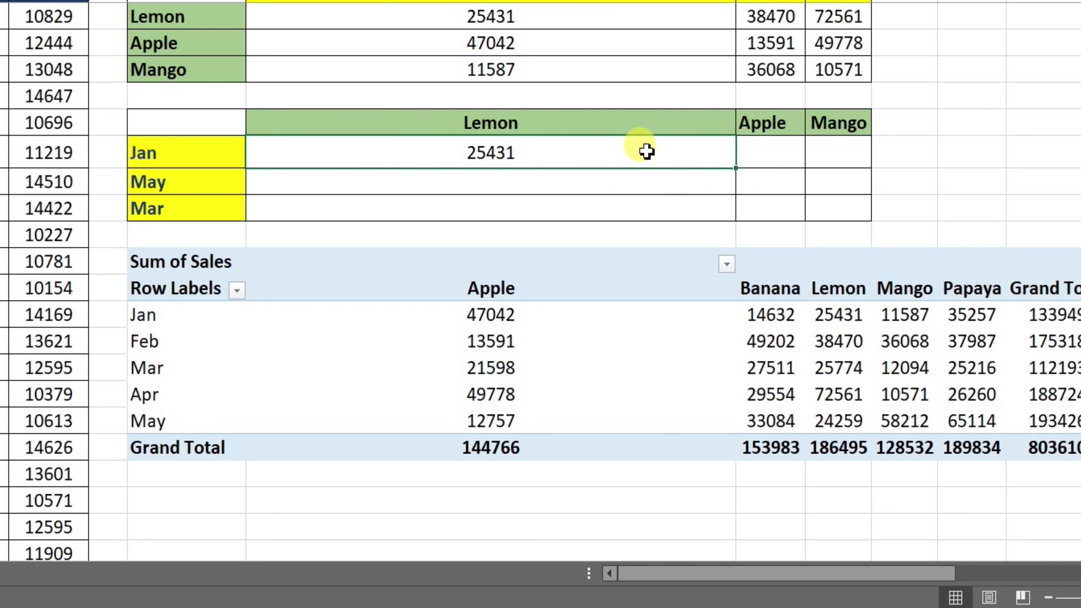
# Fill the formula across to Apple and Mango and down to May and Mar.
pyautogui.click(602, 25)
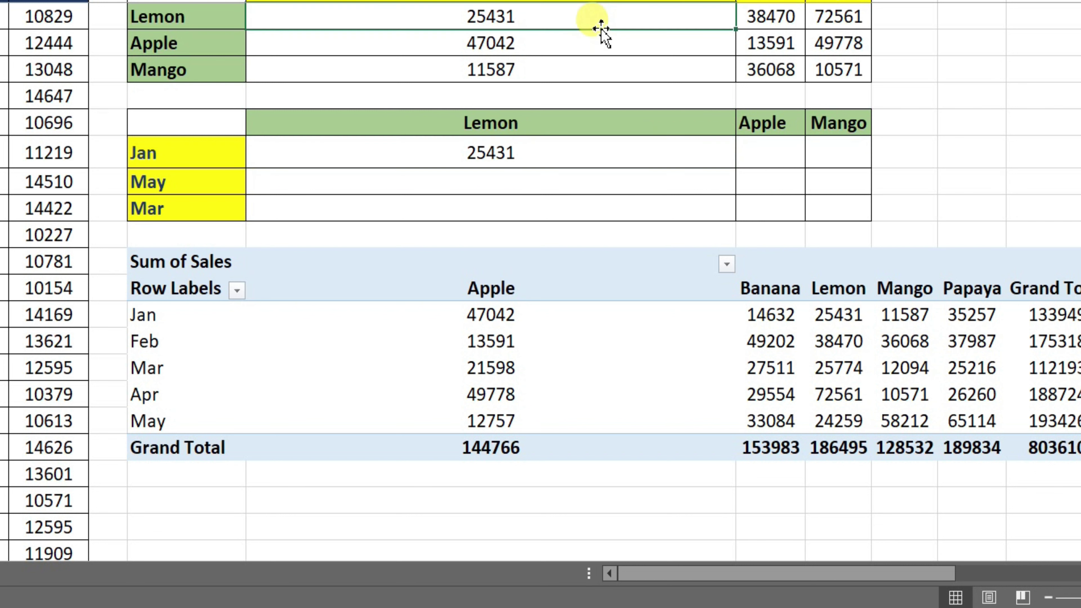
pyautogui.click(591, 150)
pyautogui.moveTo(736, 168)
pyautogui.mouseDown()
pyautogui.moveTo(842, 169)
pyautogui.moveTo(867, 230)
pyautogui.moveTo(850, 213)
pyautogui.mouseUp()
pyautogui.moveTo(587, 147); pyautogui.dragTo(828, 213)
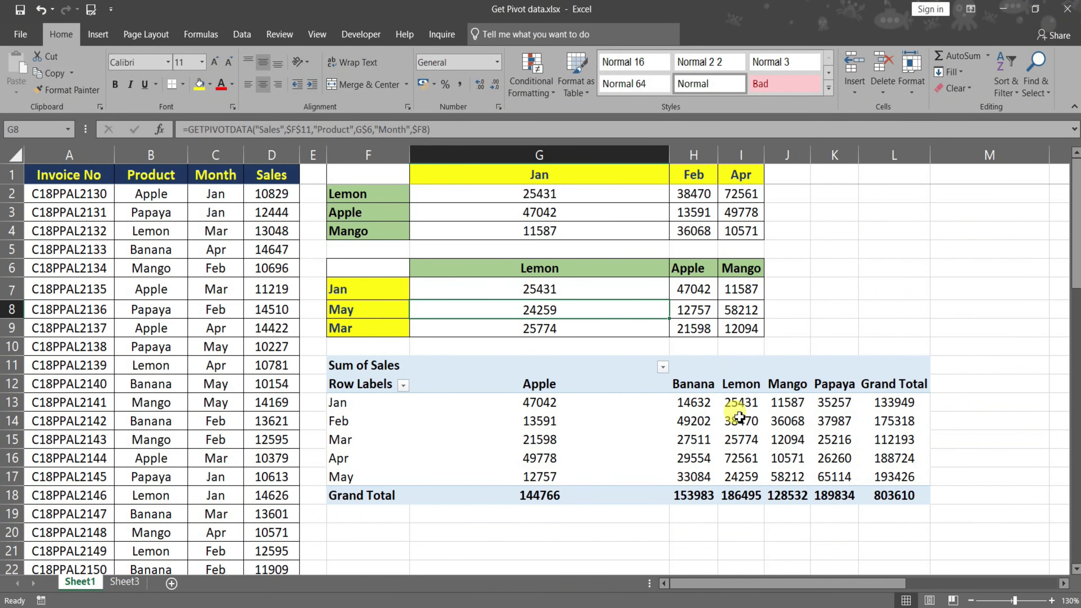
# Rearrange the pivot with Product as rows and Month as columns, adding Count of Invoice No.
pyautogui.rightClick(741, 421)
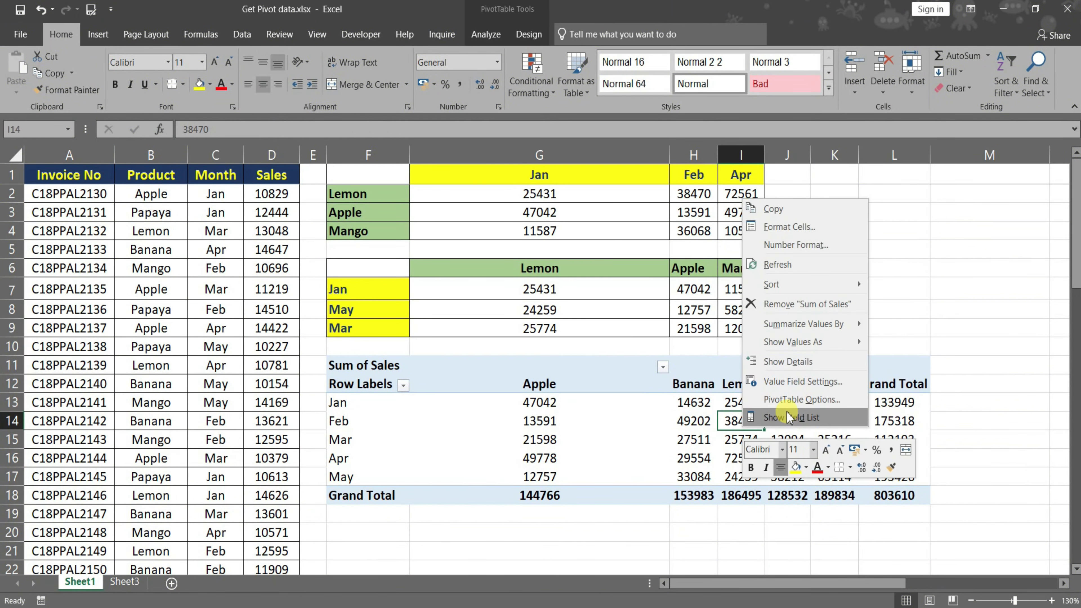
pyautogui.click(787, 417)
pyautogui.moveTo(955, 317)
pyautogui.mouseDown()
pyautogui.moveTo(979, 427)
pyautogui.moveTo(977, 352)
pyautogui.mouseUp()
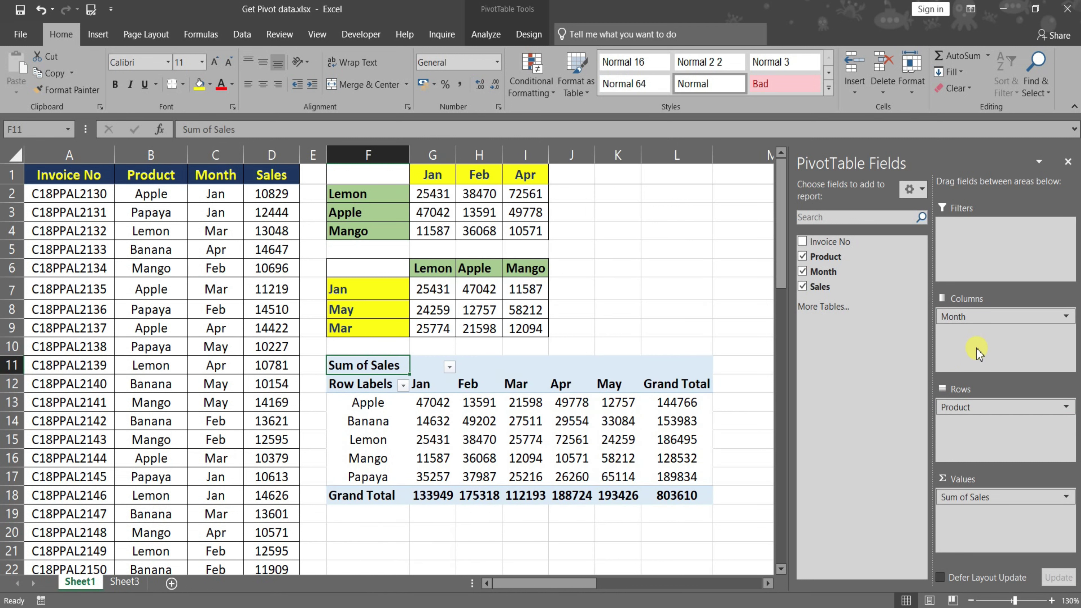
pyautogui.moveTo(431, 194); pyautogui.dragTo(525, 249)
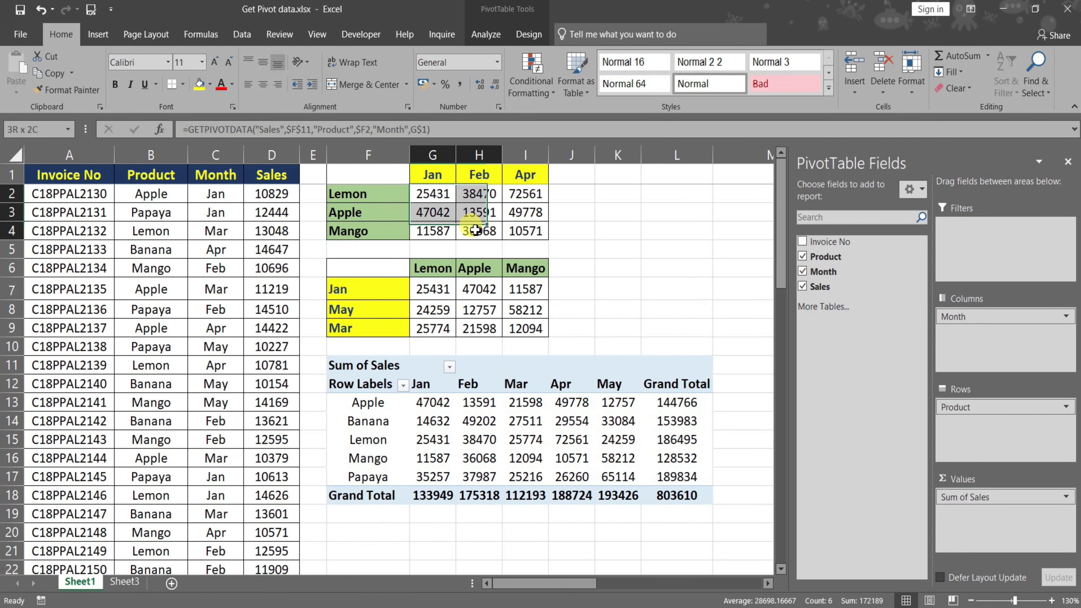
pyautogui.moveTo(432, 289); pyautogui.dragTo(523, 326)
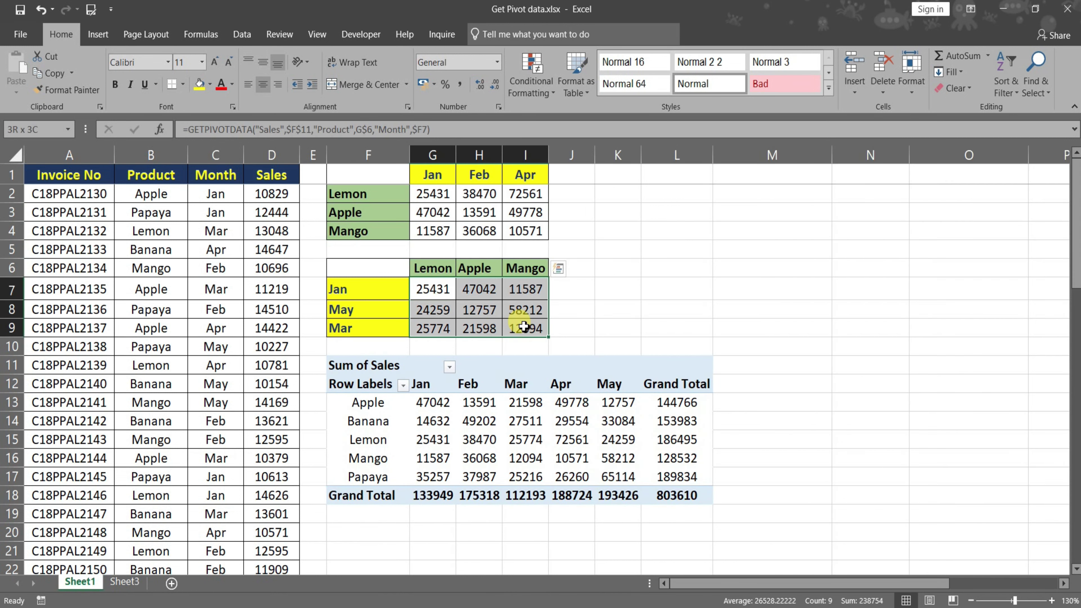
pyautogui.click(525, 440)
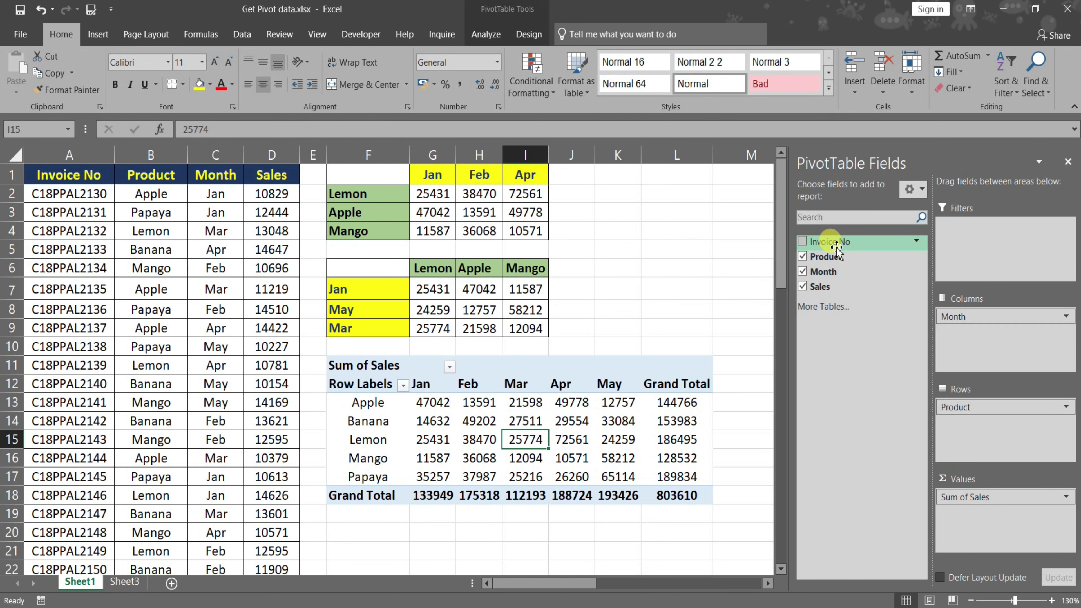
pyautogui.moveTo(837, 246); pyautogui.dragTo(979, 513)
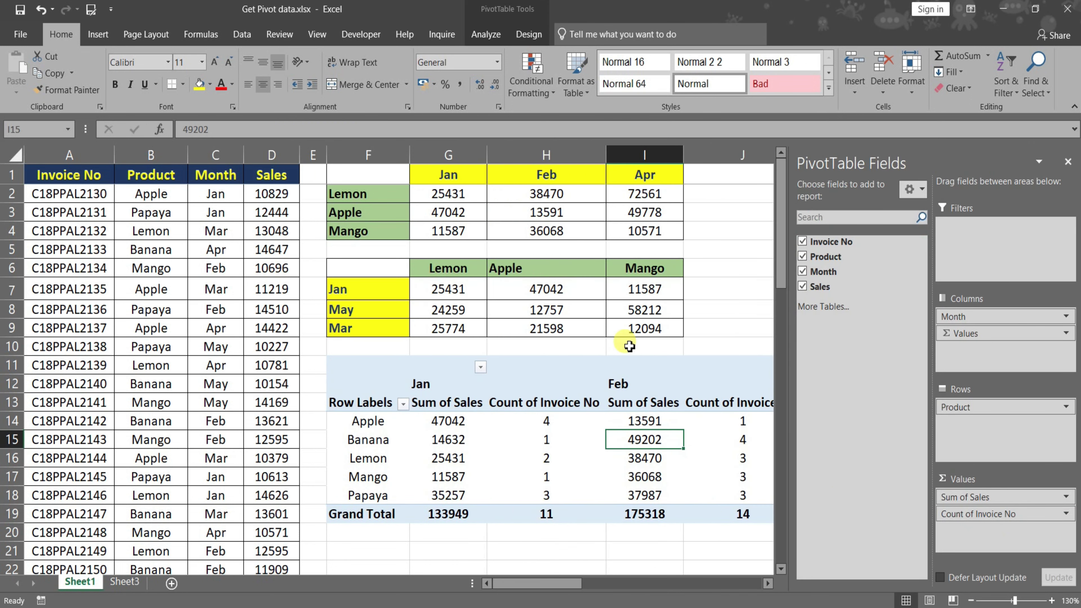
# Confirm both report tables still match the pivot, e.g. May–Apple 12757.
pyautogui.moveTo(444, 195); pyautogui.dragTo(663, 235)
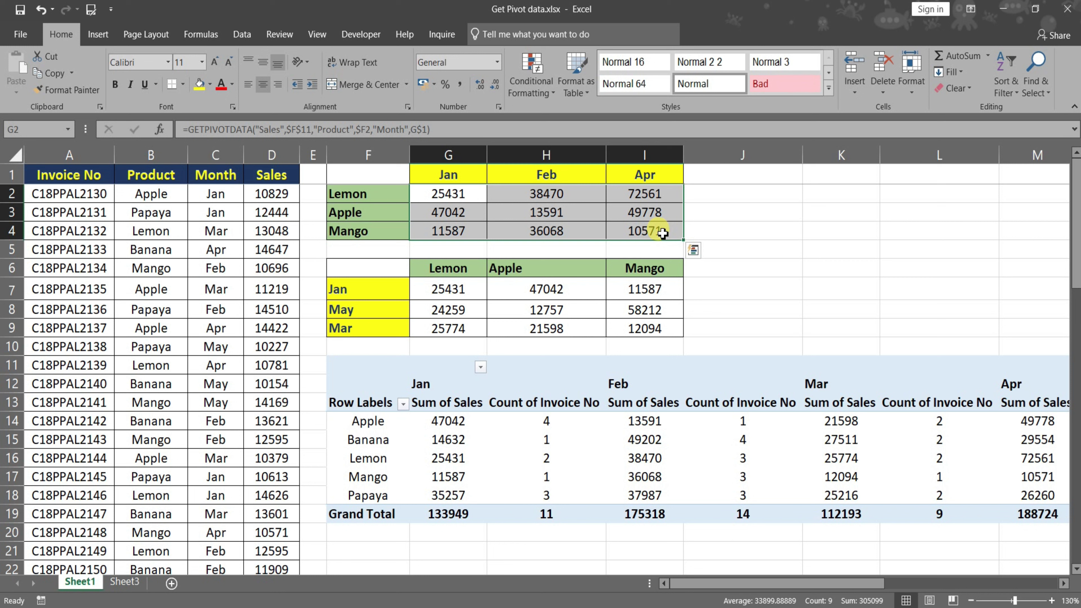
pyautogui.click(604, 319)
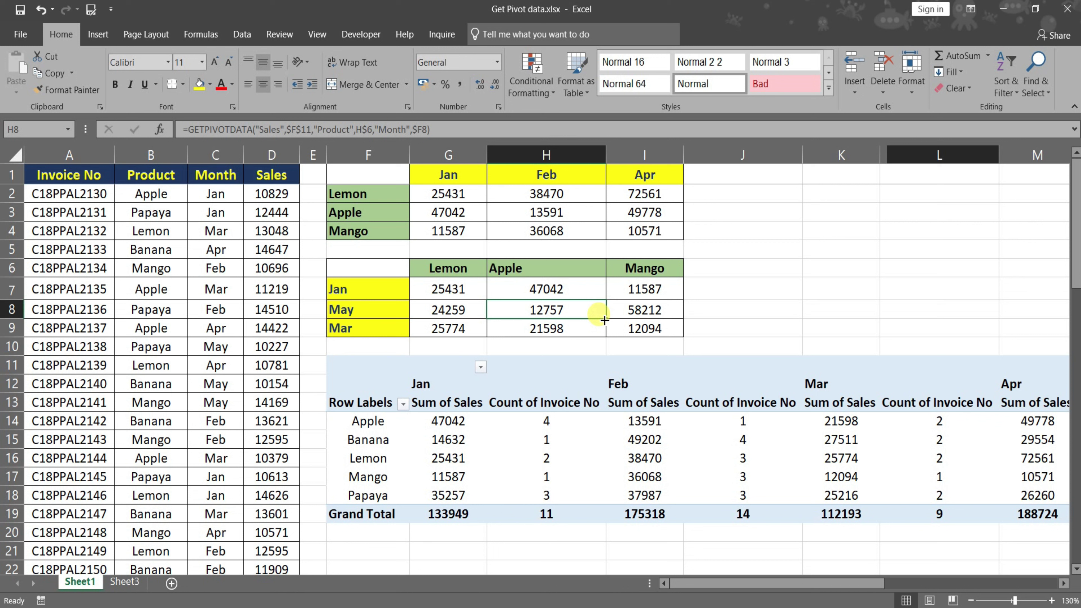
pyautogui.moveTo(448, 194); pyautogui.dragTo(650, 282)
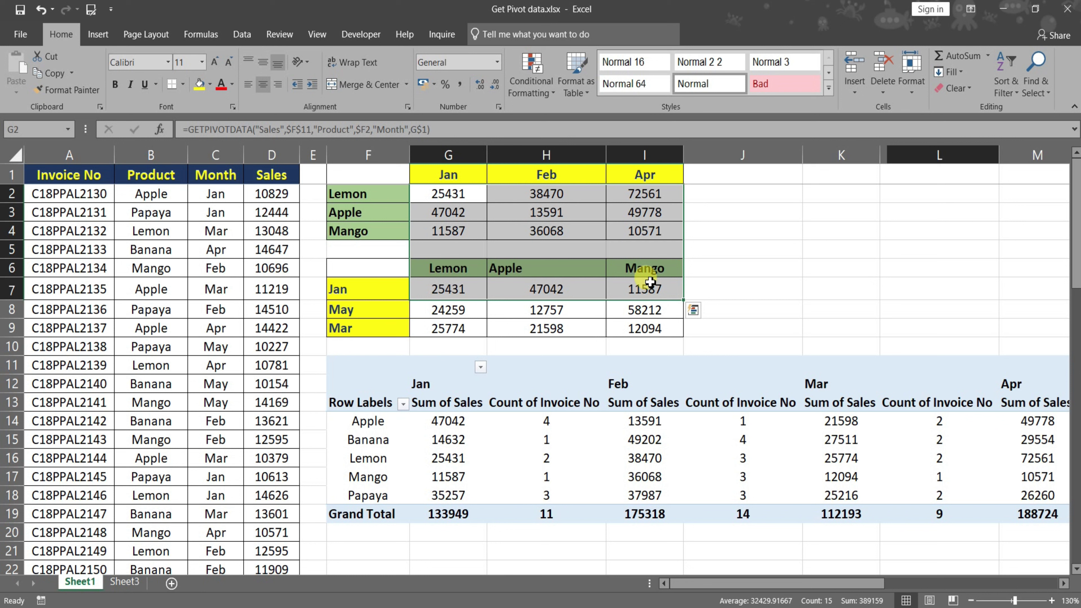